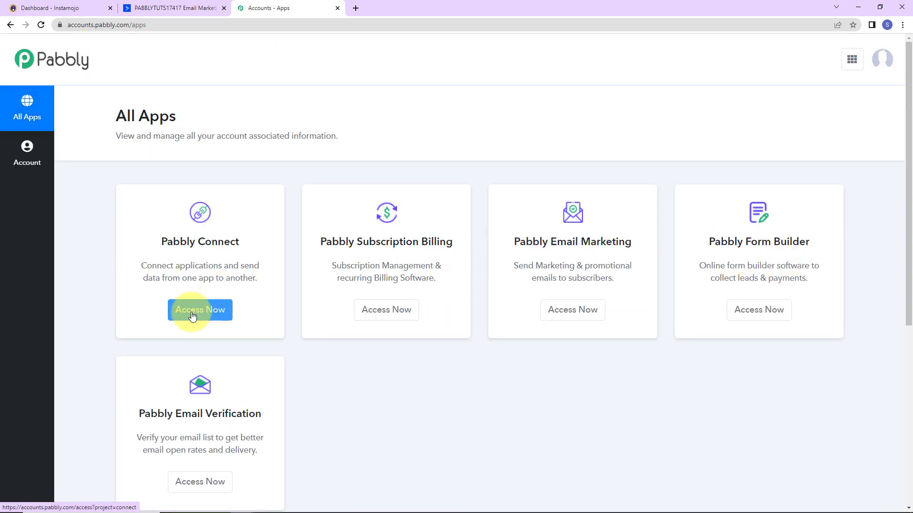
Launch Pabbly Connect in a new tab from the accounts Apps page.
click(190, 311)
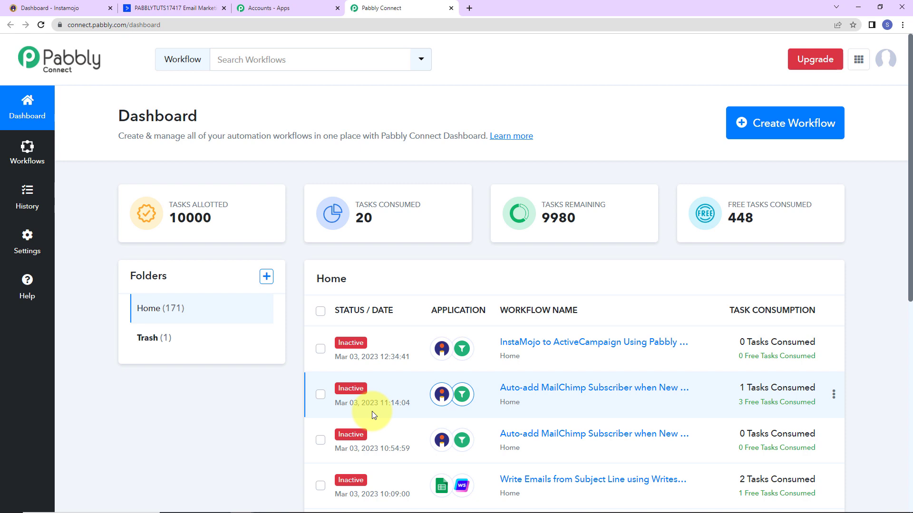
Create a new workflow named 'InstaMojo to ActiveCampaign Using Pabbly Connect'.
click(790, 133)
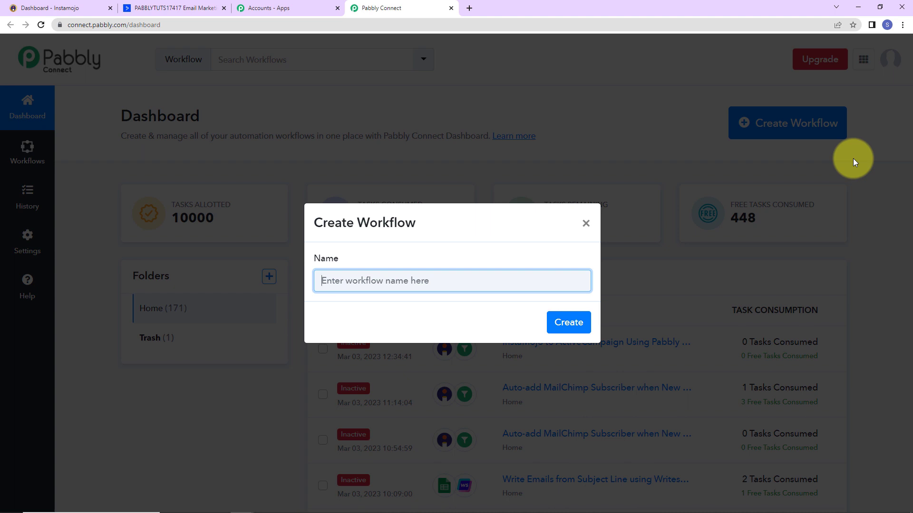
text(InstaMojo to ActiveCampaign Using Pabbly Connect)
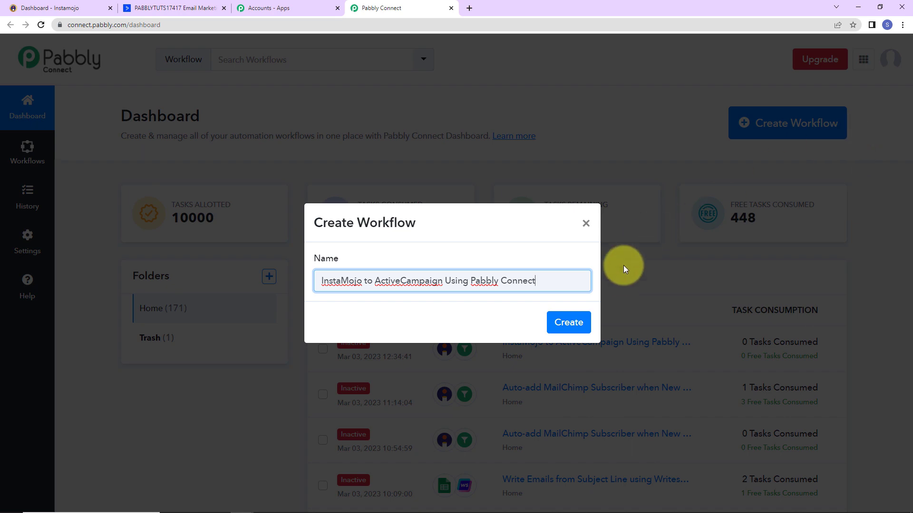
click(581, 314)
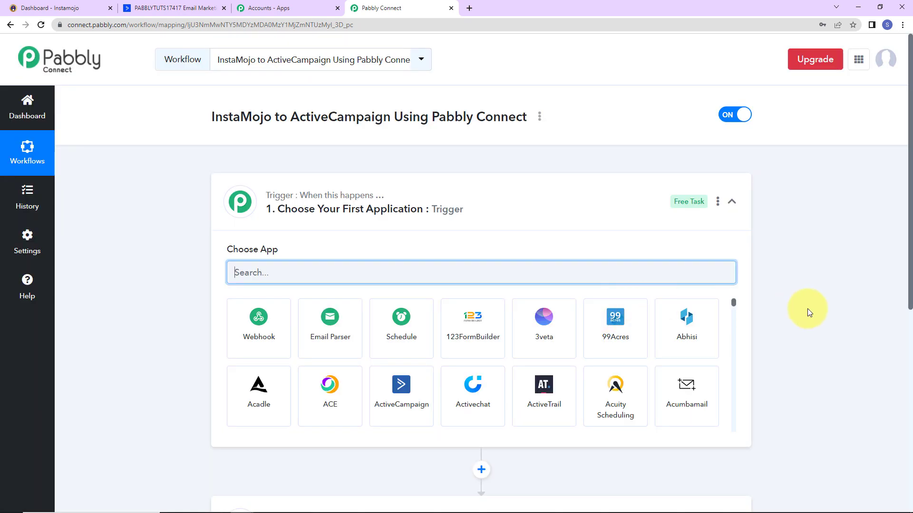
Search 'insta' and pick Instamojo as the workflow's trigger app.
scroll(454, 232, down, 2)
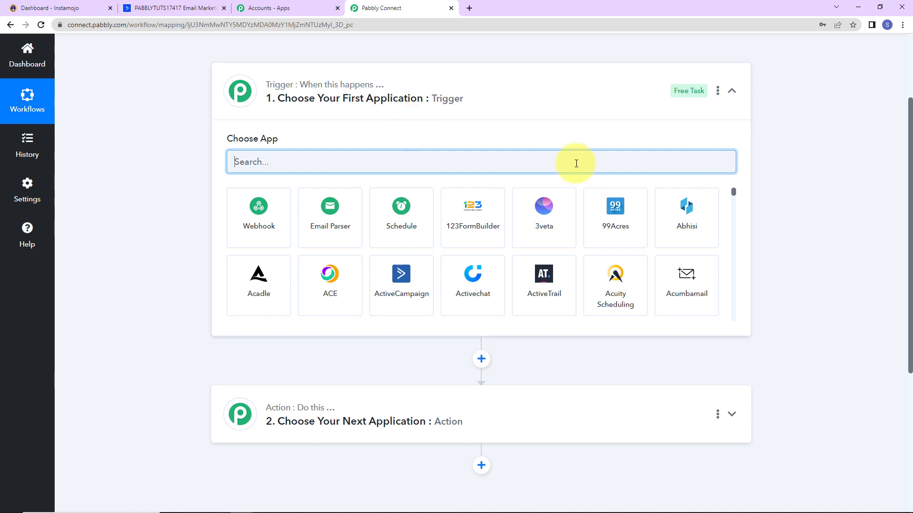
text(insta)
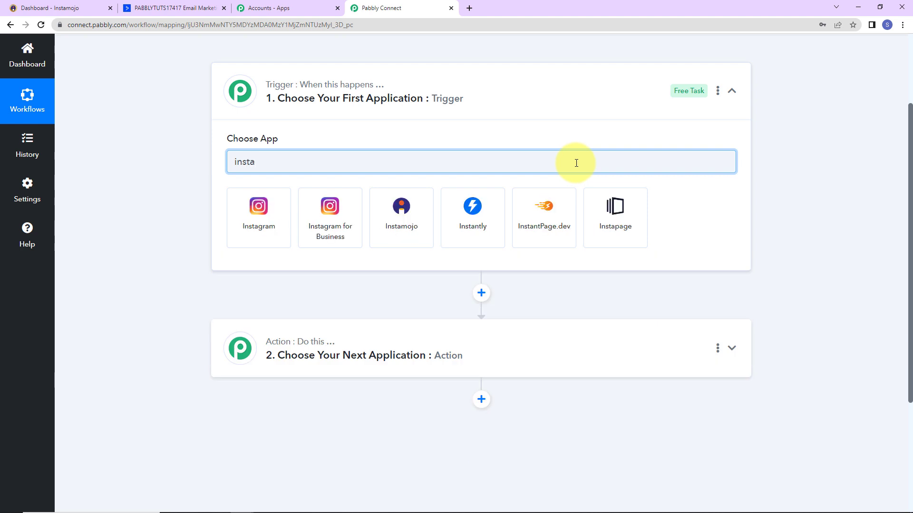
click(415, 219)
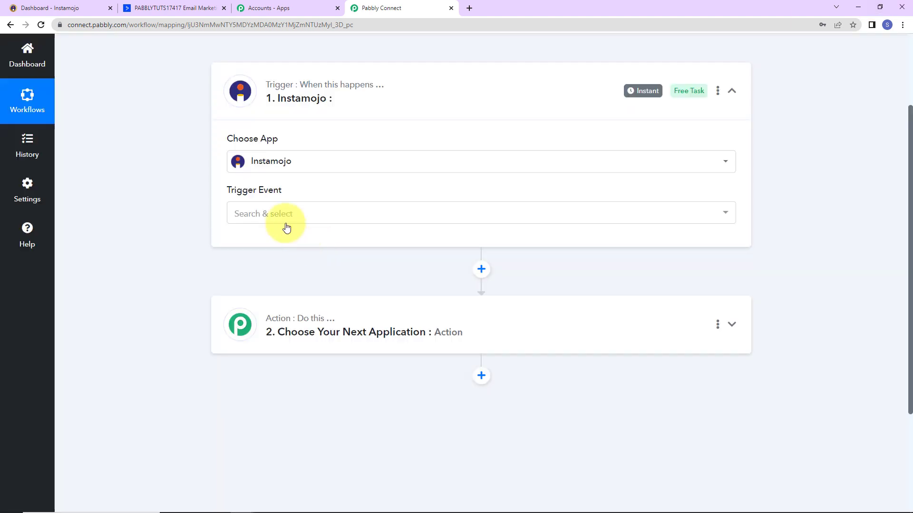
click(282, 213)
Set the Instamojo trigger event to New Sale and copy its webhook URL.
click(281, 280)
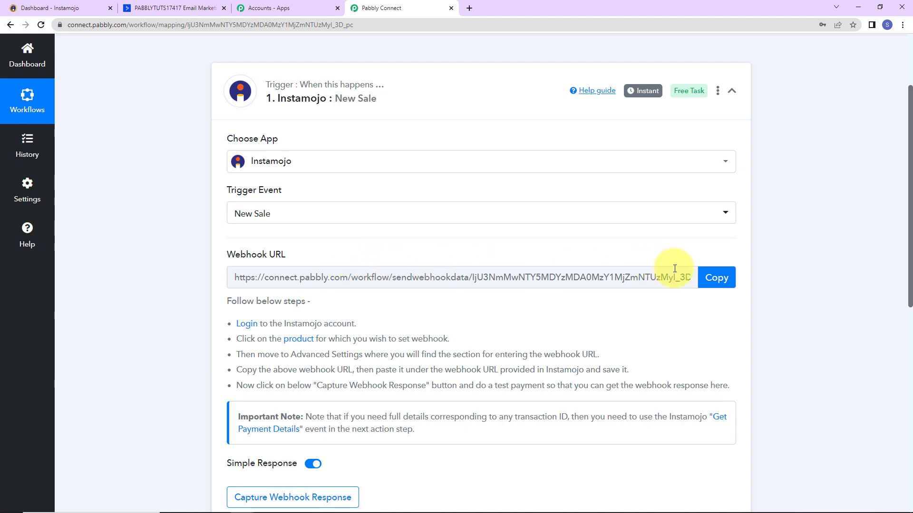
click(716, 278)
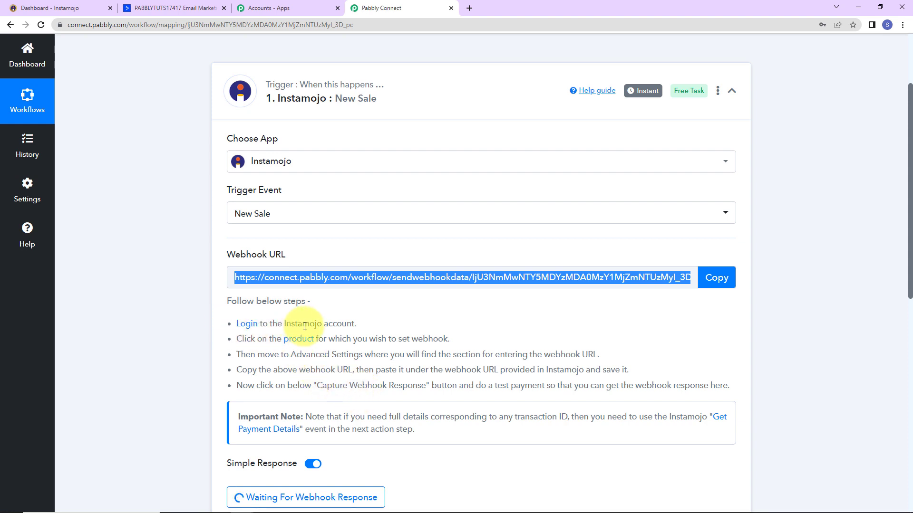
click(65, 8)
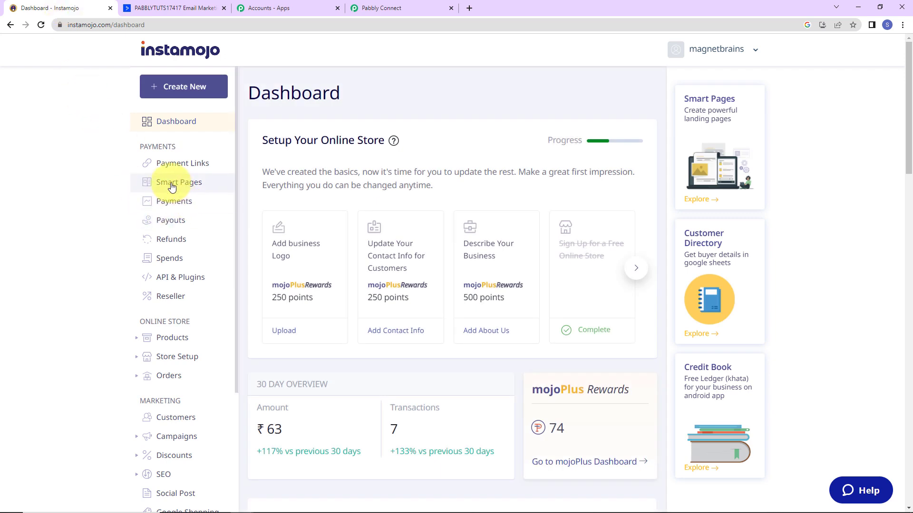
Open the MS Office Language smart page in Instamojo's page editor.
click(153, 183)
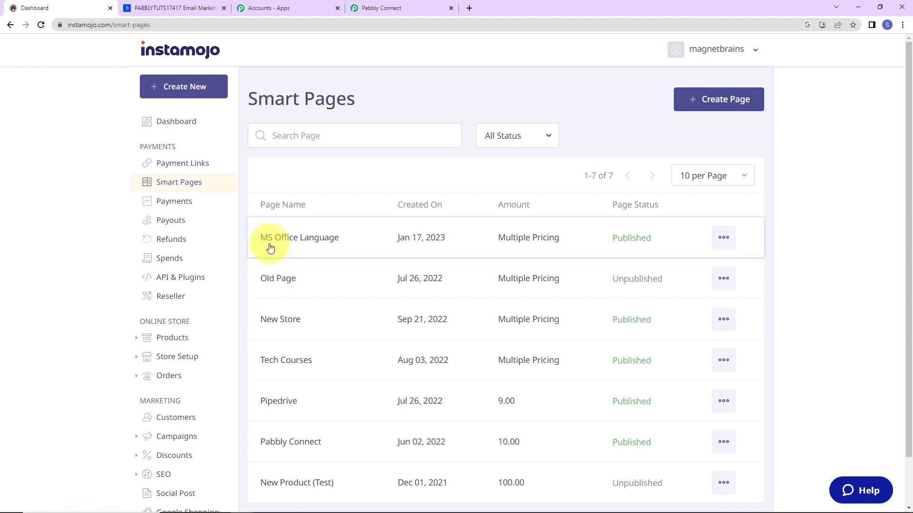
click(723, 239)
click(658, 321)
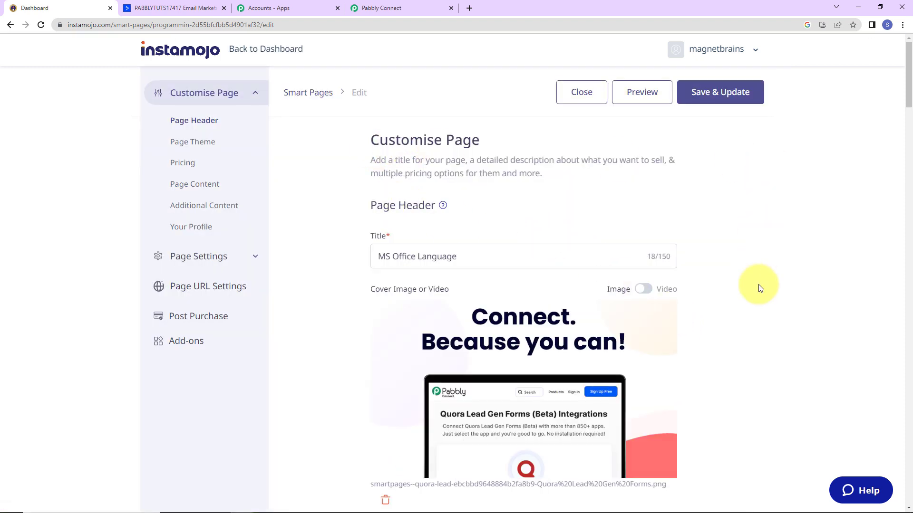
Replace the page's old webhook URL with the copied Pabbly Connect webhook URL.
scroll(498, 251, down, 2)
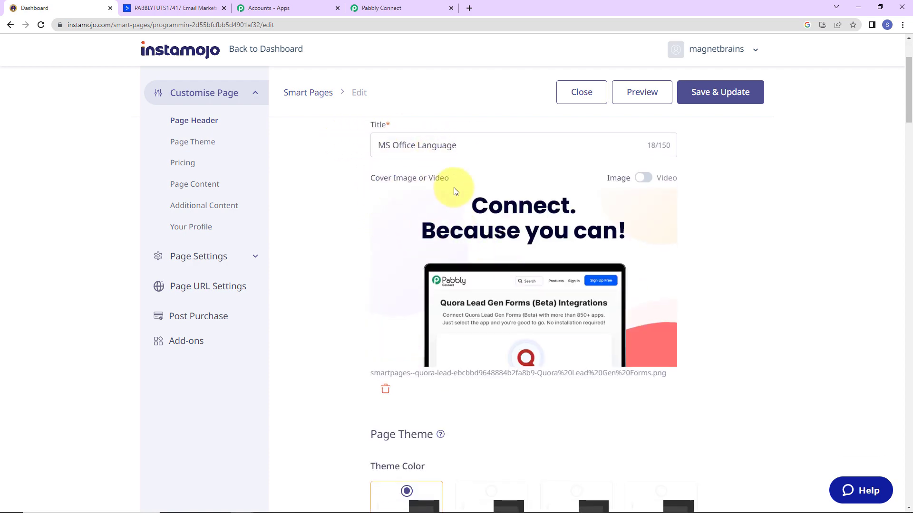
scroll(564, 230, down, 4)
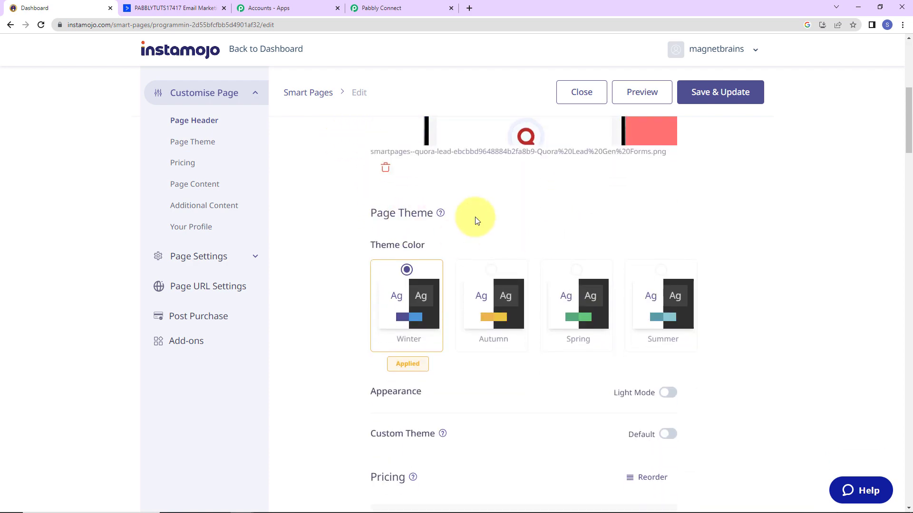
scroll(712, 227, down, 8)
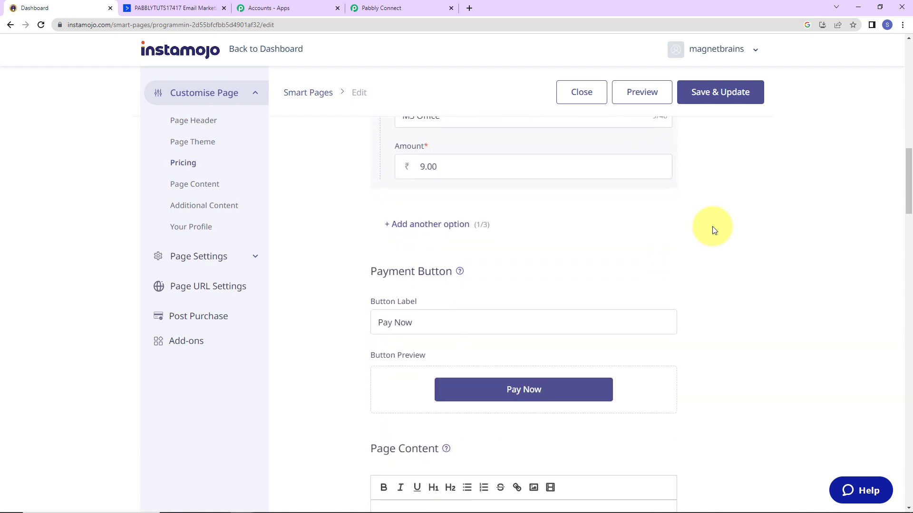
scroll(712, 226, up, 4)
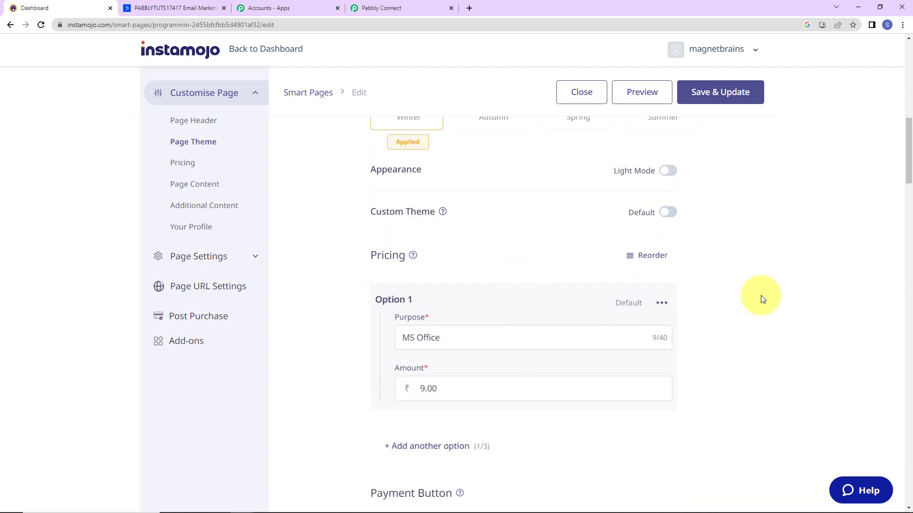
scroll(762, 298, down, 6)
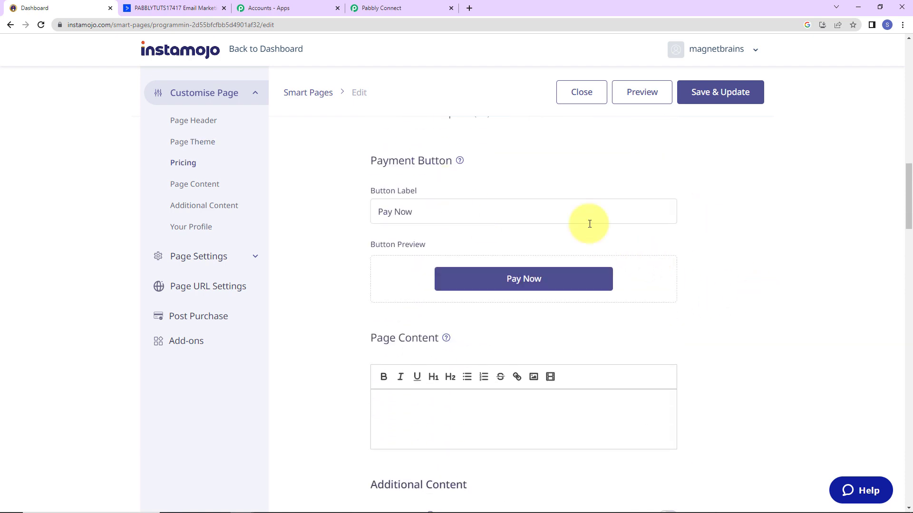
scroll(801, 241, down, 10)
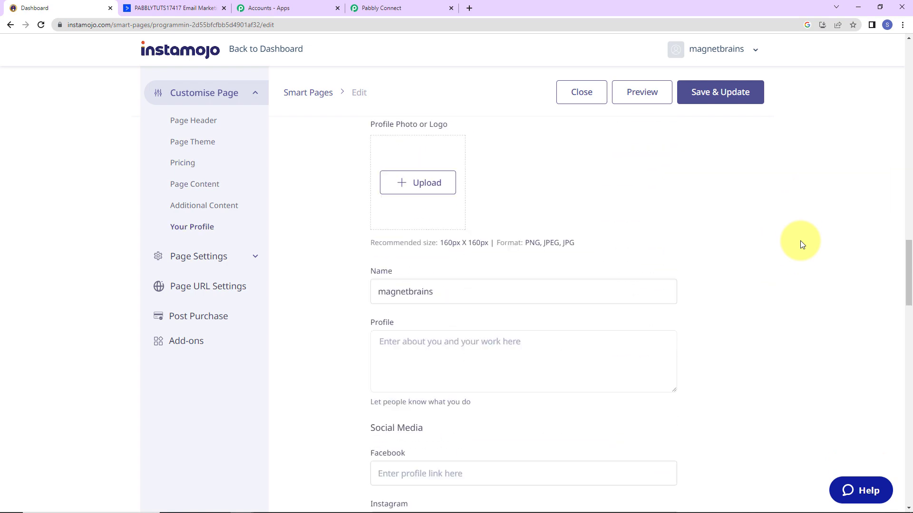
scroll(800, 240, down, 10)
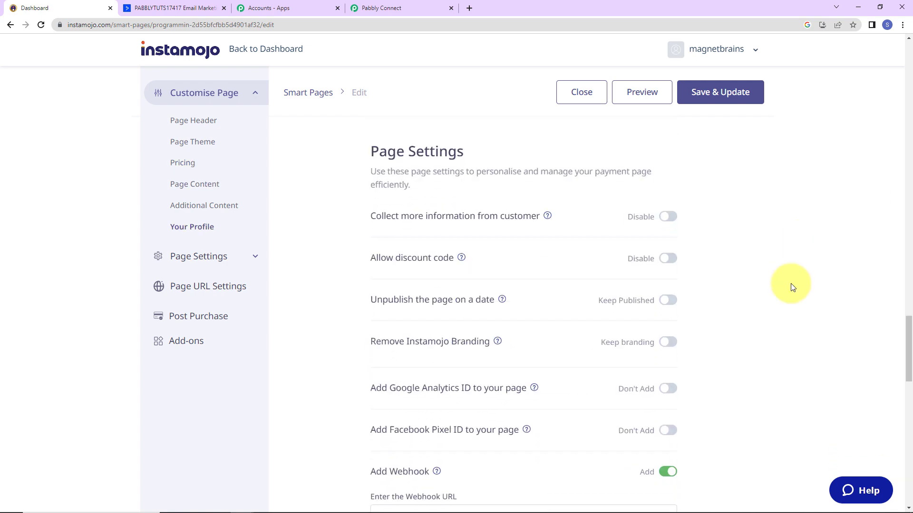
scroll(792, 287, down, 4)
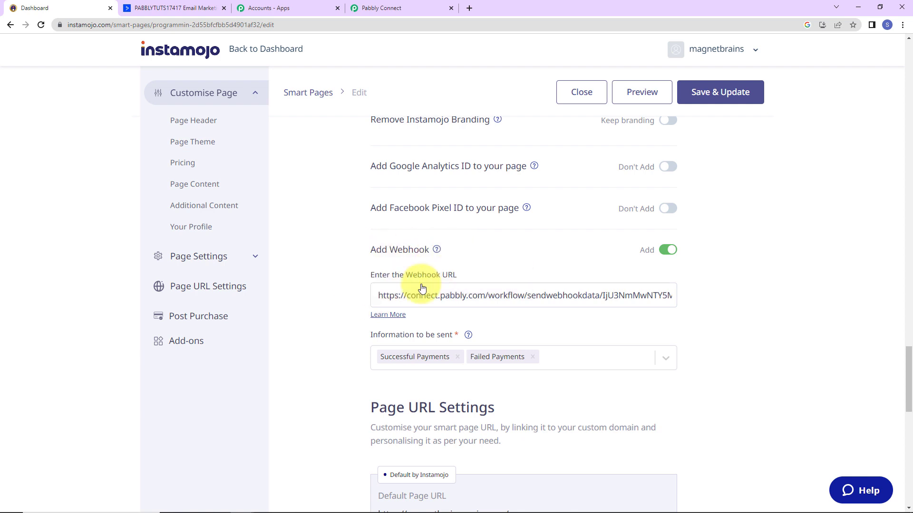
drag(373, 295, 838, 296)
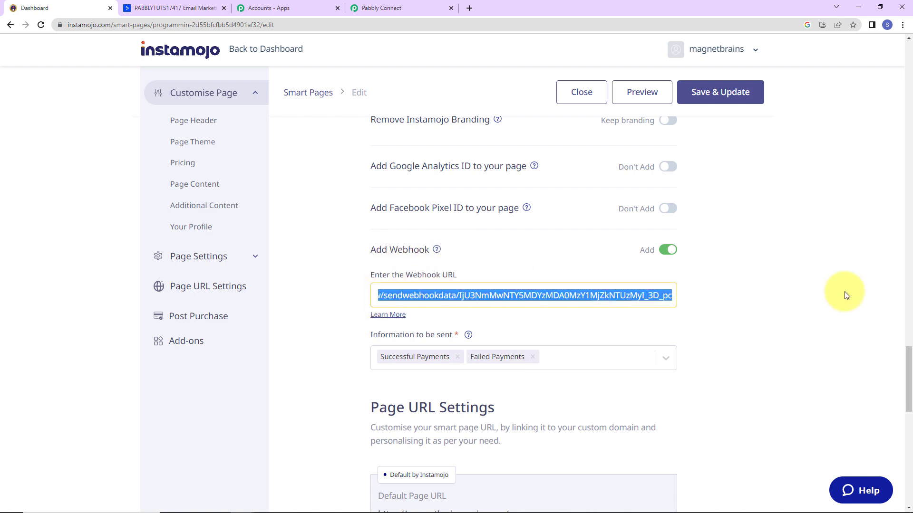
key(BackSpace)
key(ctrl+v)
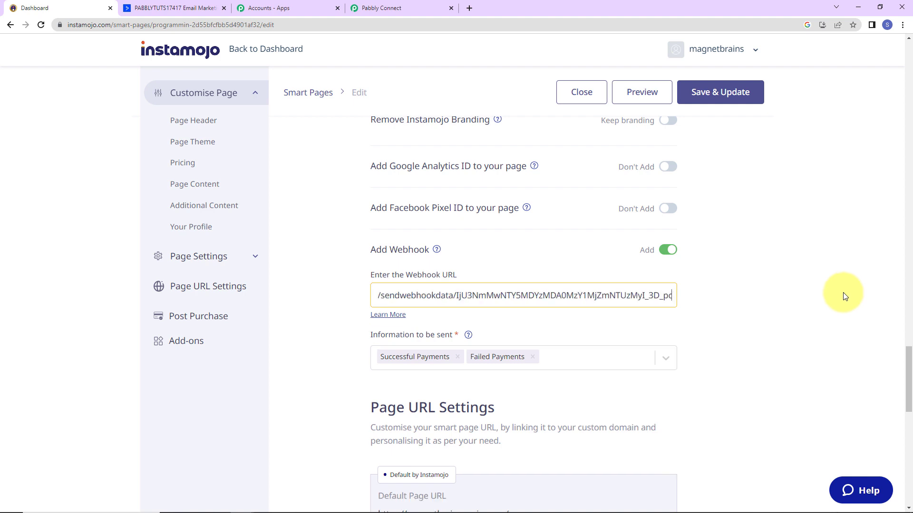
Save & Update the MS Office Language page settings.
scroll(737, 309, down, 2)
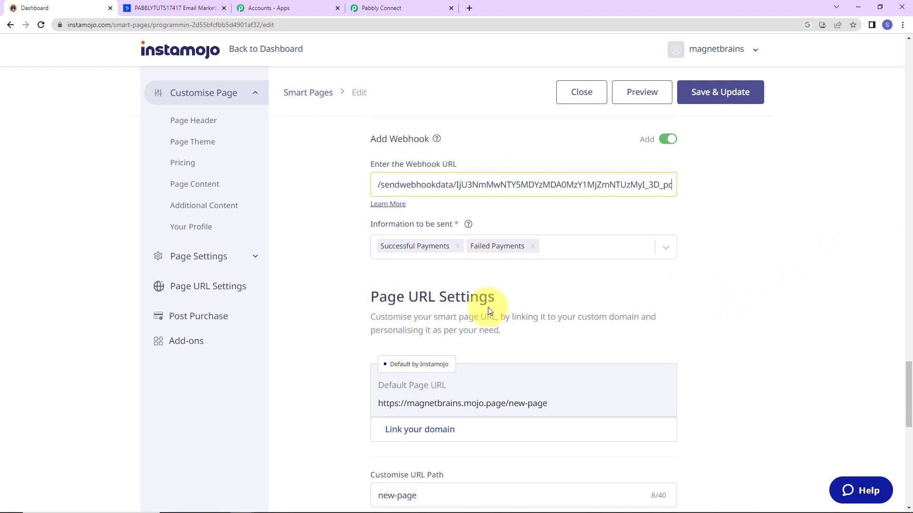
scroll(550, 309, down, 7)
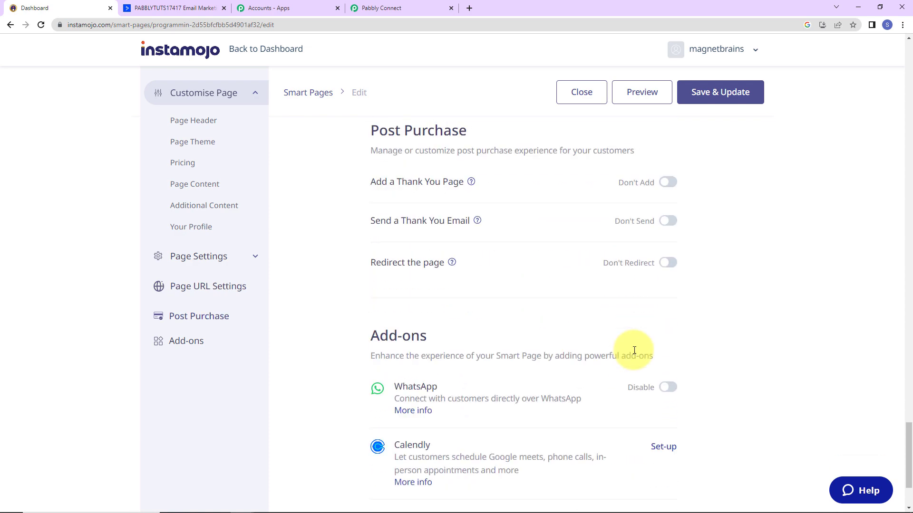
scroll(634, 351, down, 2)
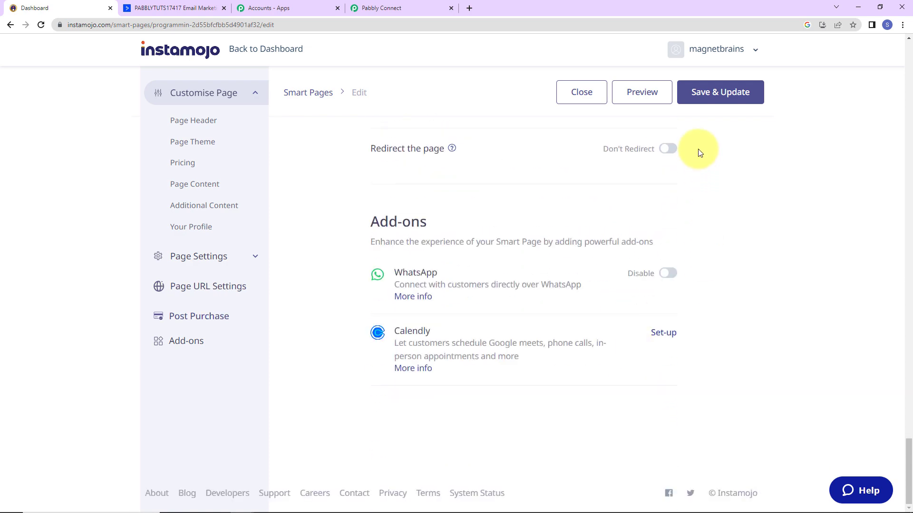
click(693, 91)
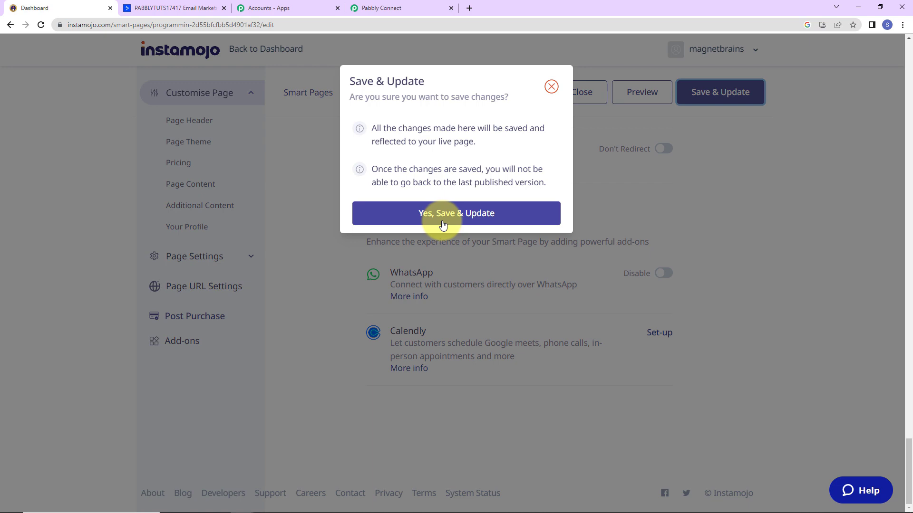
Confirm the page update and return to the Pabbly Connect workflow awaiting the webhook.
click(442, 223)
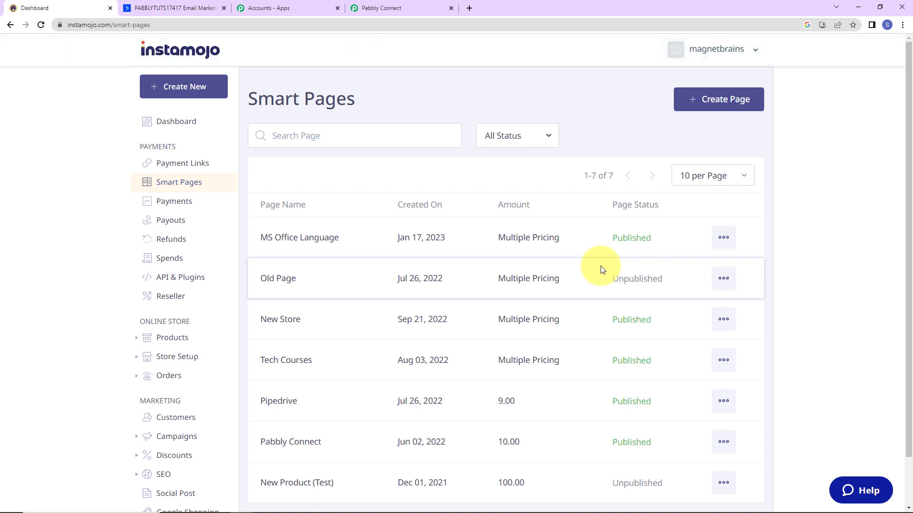
click(418, 7)
scroll(473, 258, down, 5)
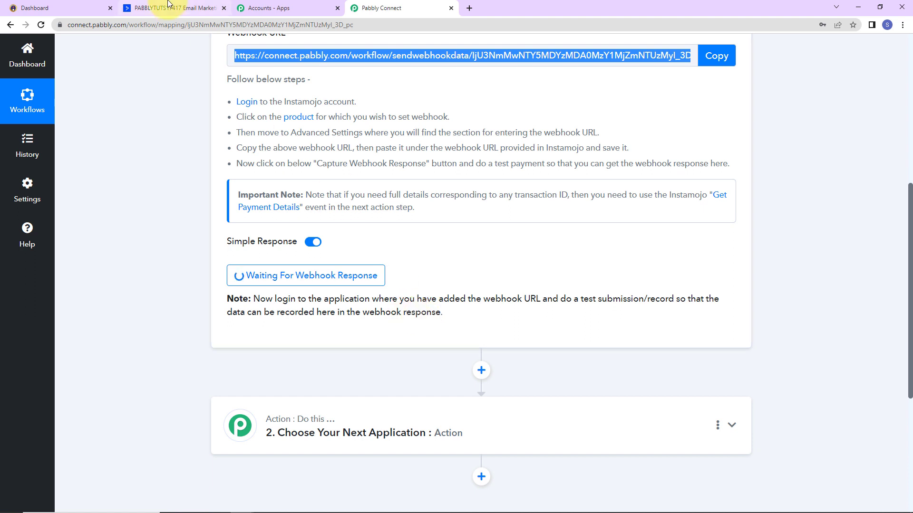
Copy the MS Office Language share link and paste it into a new incognito window.
click(55, 5)
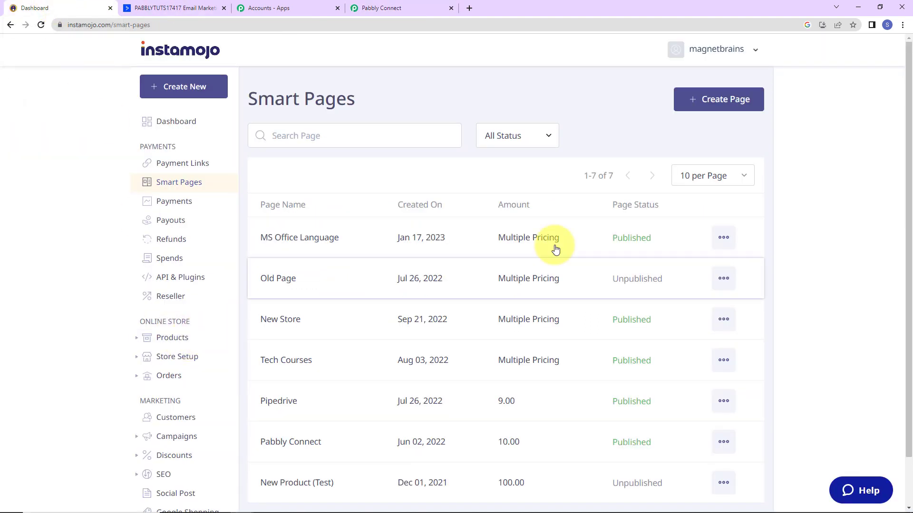
click(720, 237)
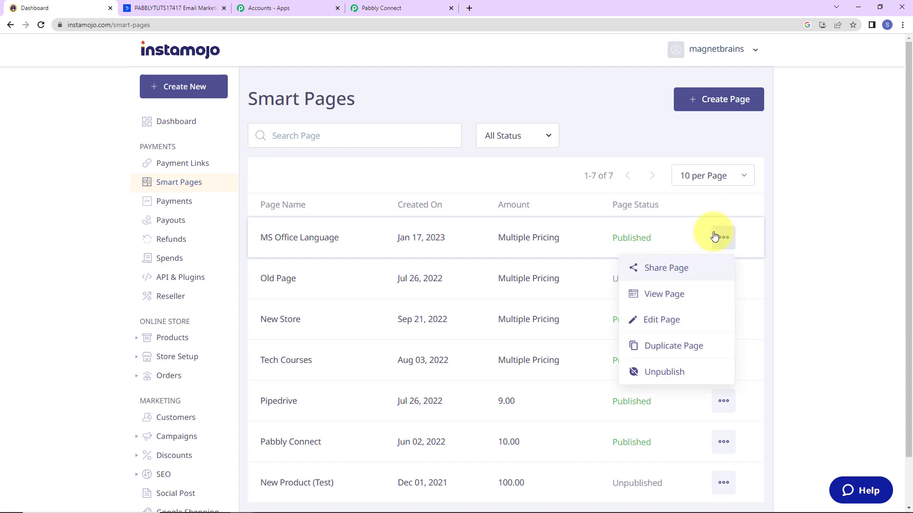
click(650, 269)
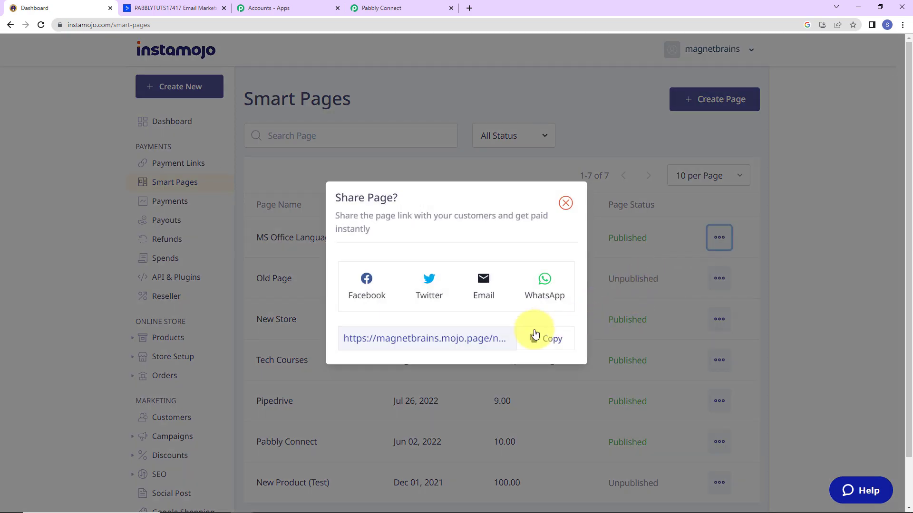
click(551, 345)
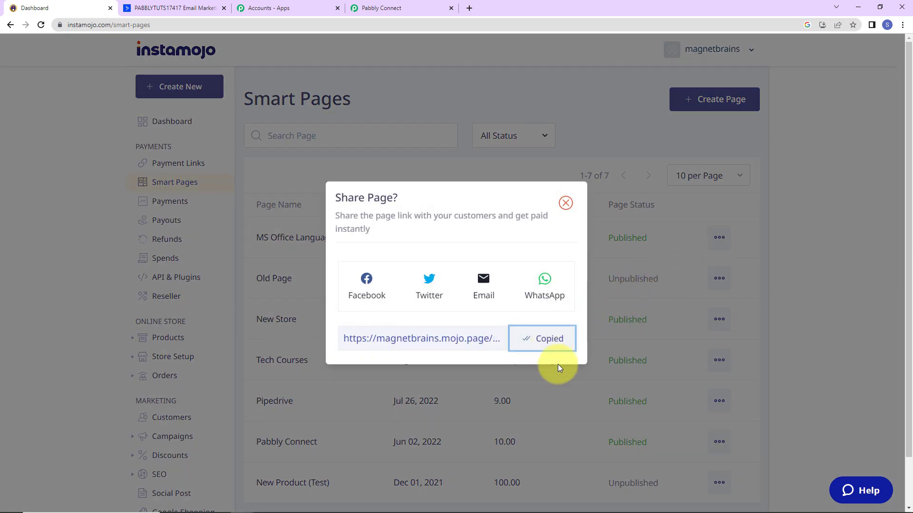
click(902, 25)
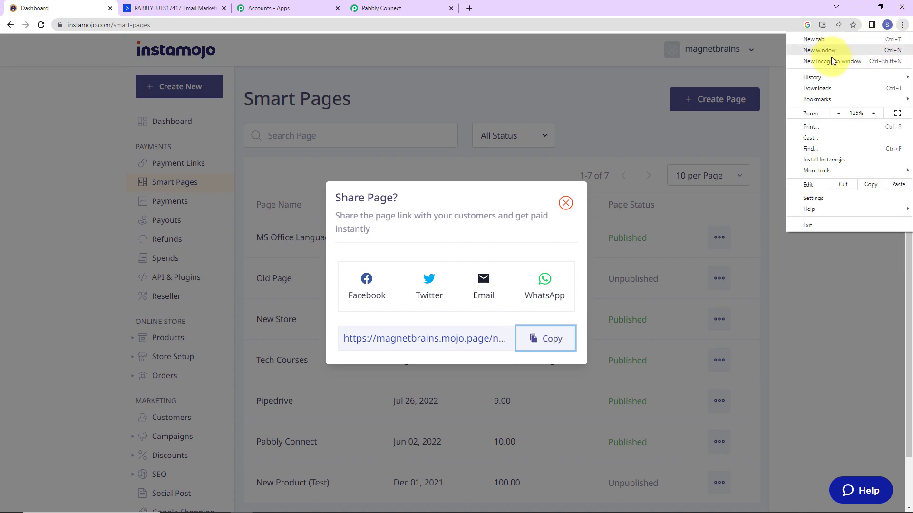
click(831, 61)
key(ctrl+v)
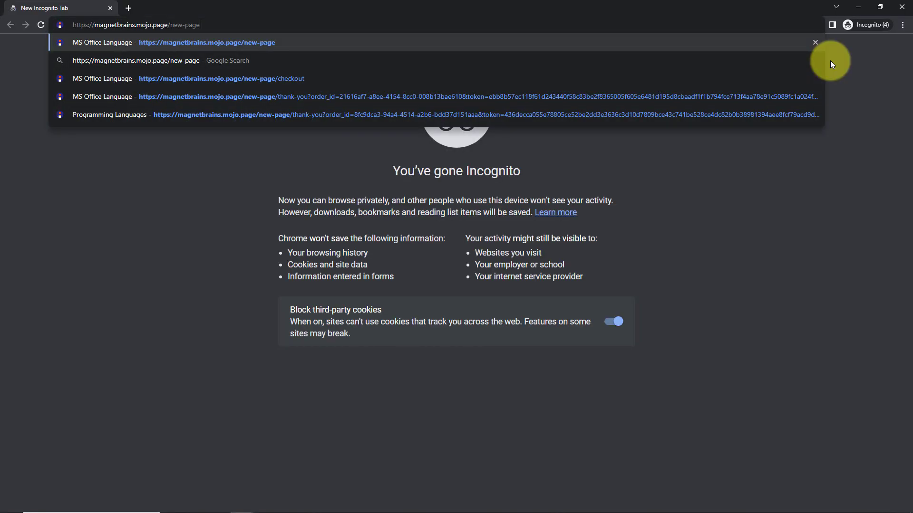
Load the MS Office Language page and start paying for the MS Office option.
text(')
key(BackSpace)
key(Return)
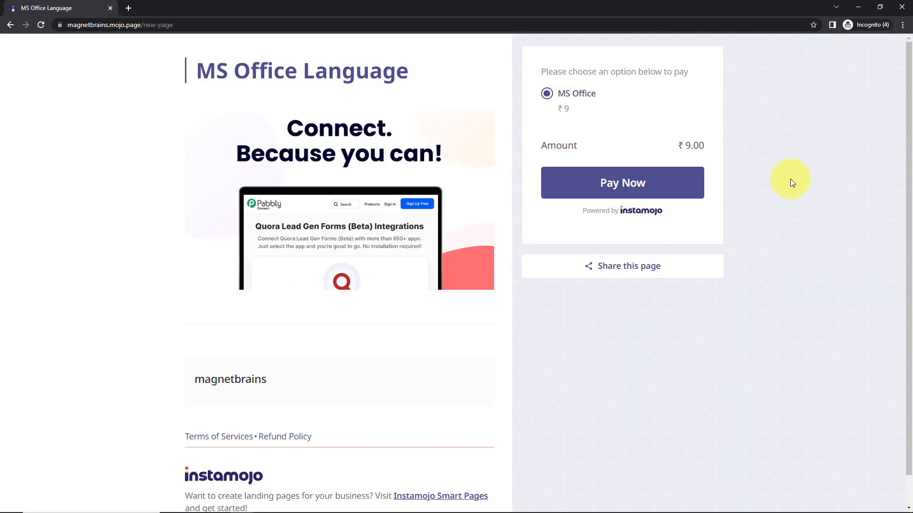
click(636, 190)
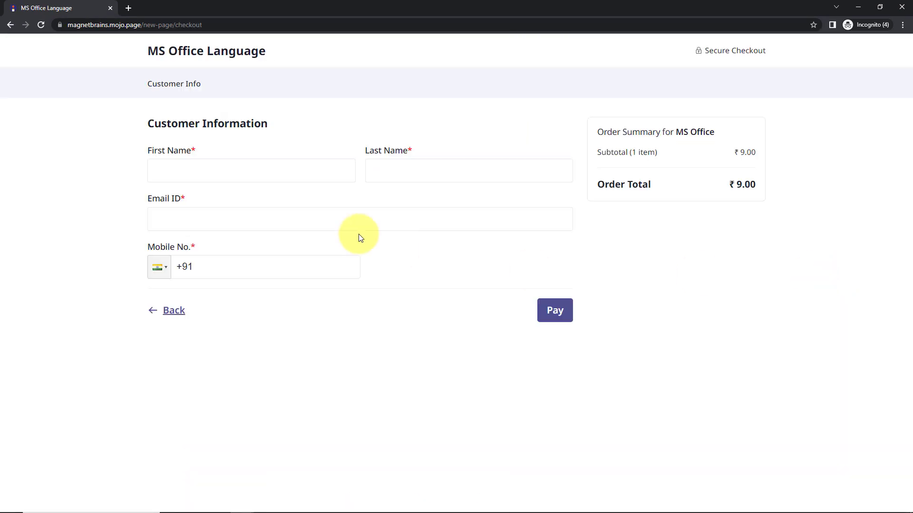
Enter a test buyer's name, e-mail and mobile, pay ₹9, then close the private window.
click(323, 174)
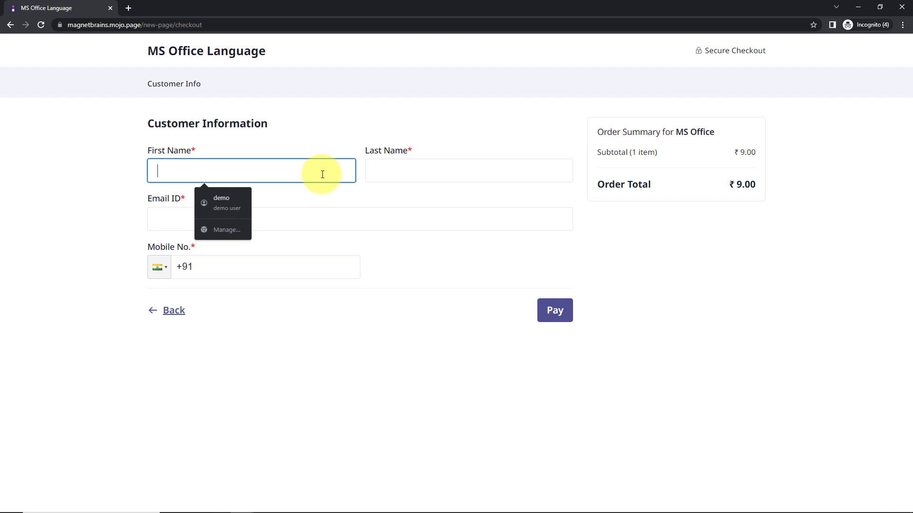
text(Test)
key(Tab)
text(User)
key(Tab)
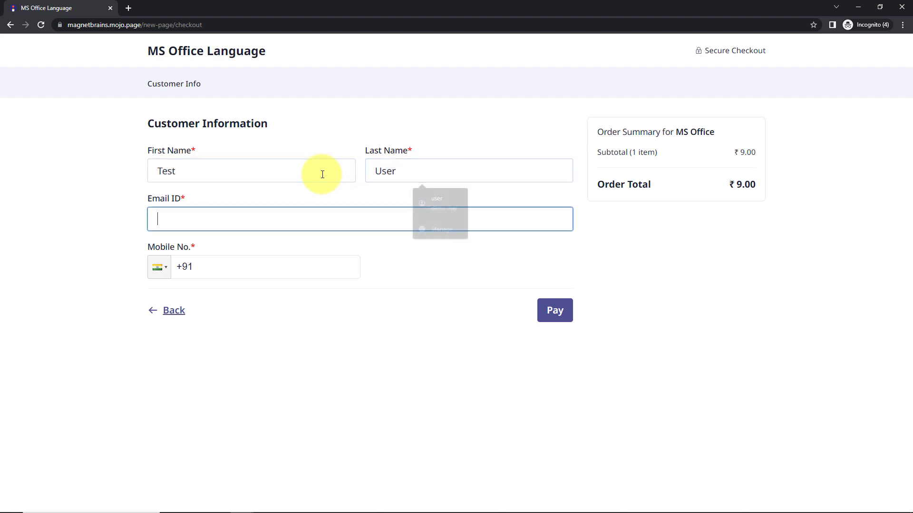
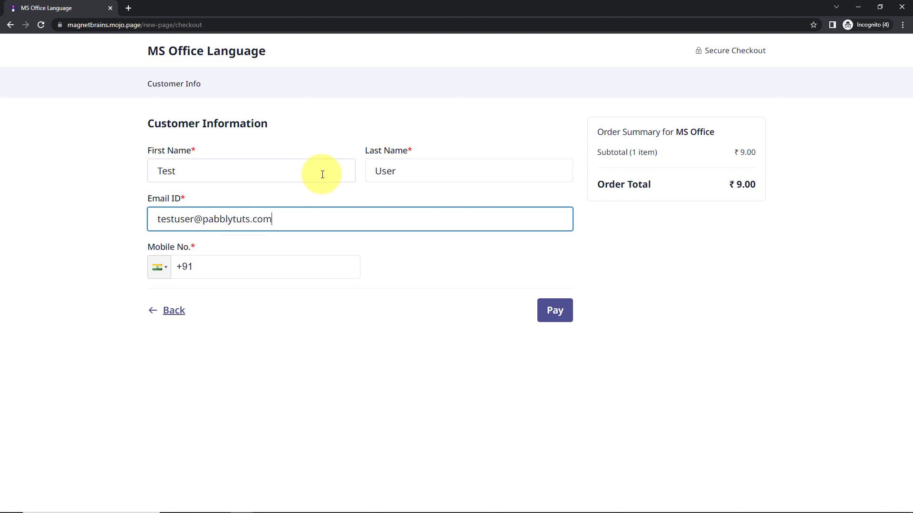
key(Tab)
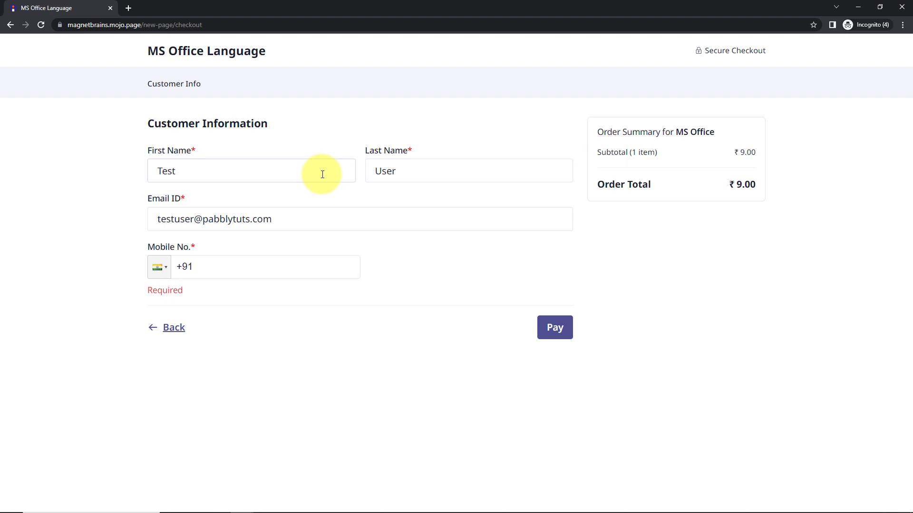
text(91111111111)
click(555, 310)
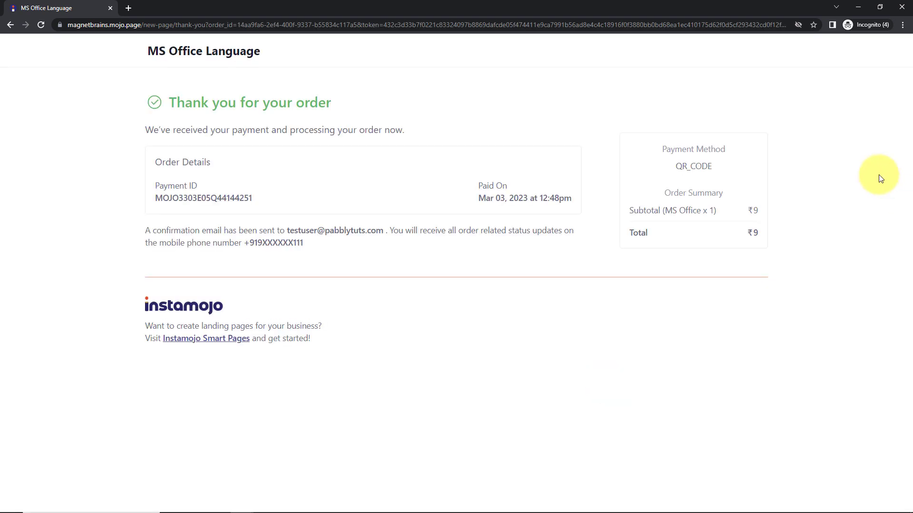
click(858, 7)
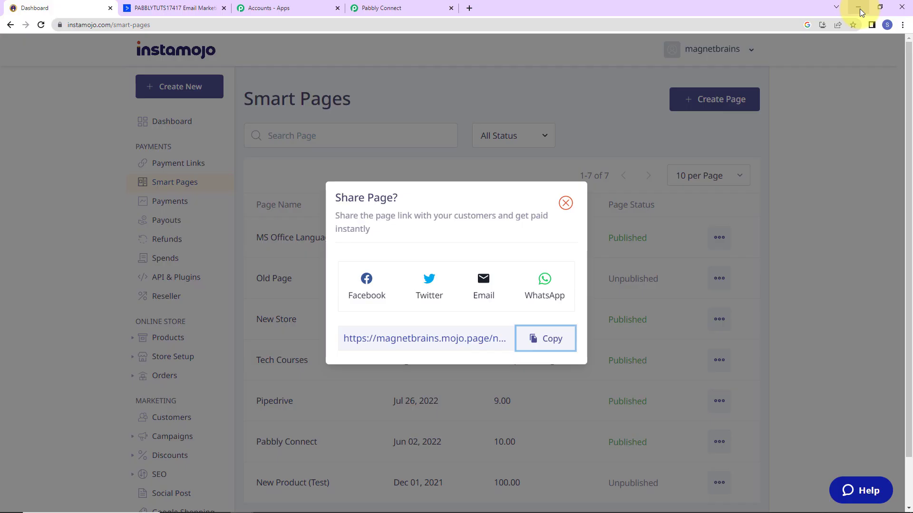
click(565, 203)
Review the captured response's SUCCESS status and buyer phone, name and email in Pabbly Connect.
click(398, 6)
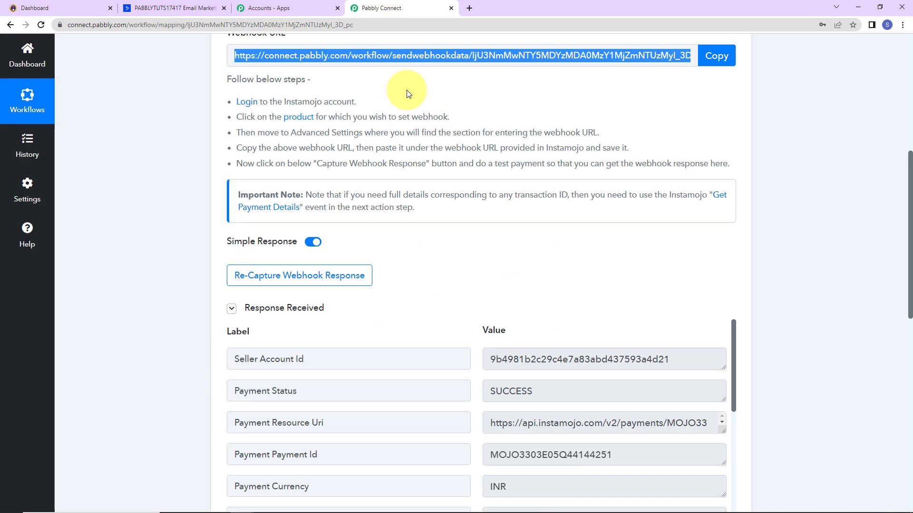
scroll(792, 243, down, 5)
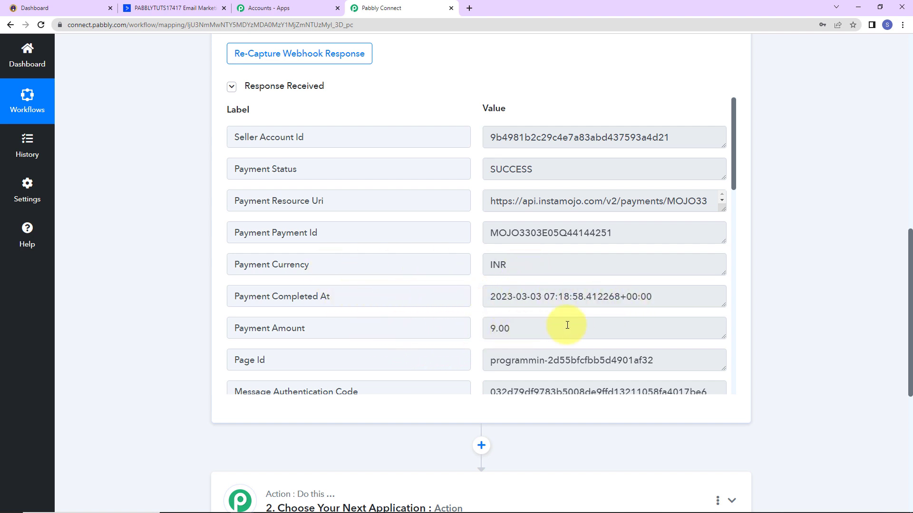
scroll(595, 333, down, 5)
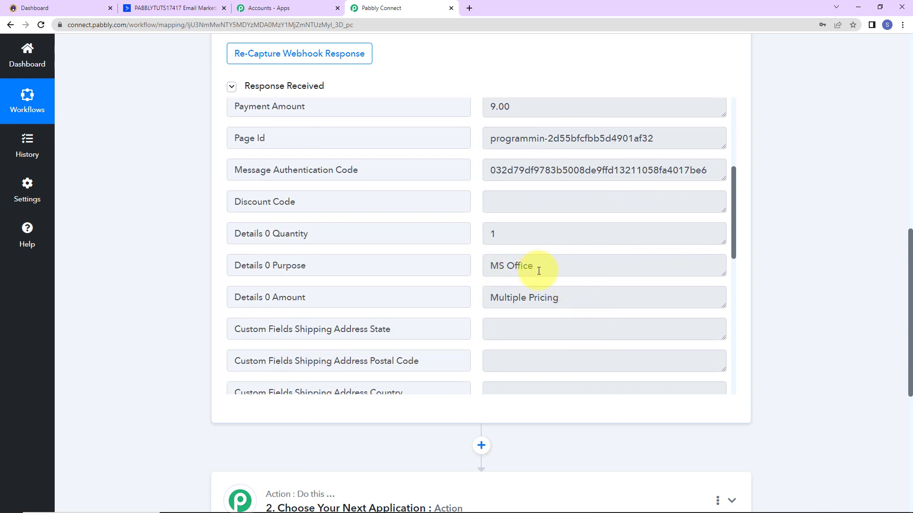
scroll(540, 269, down, 7)
scroll(539, 271, down, 2)
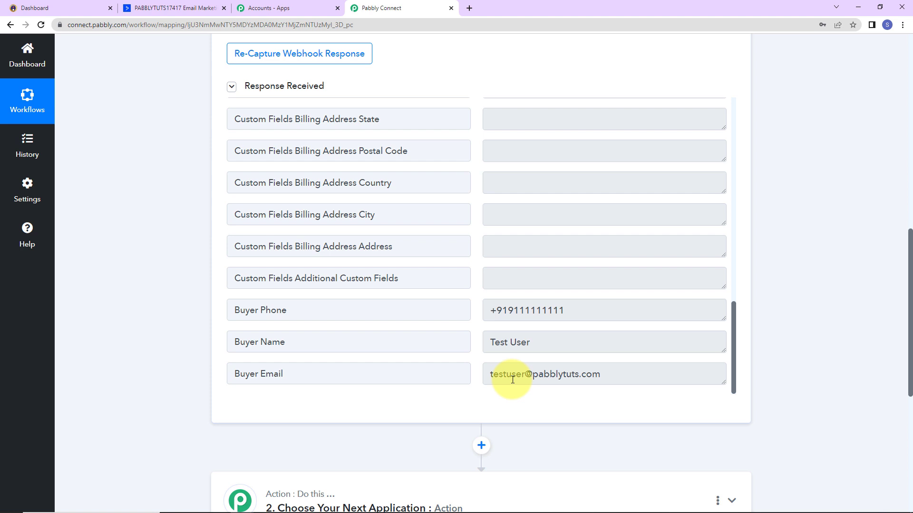
scroll(804, 324, down, 5)
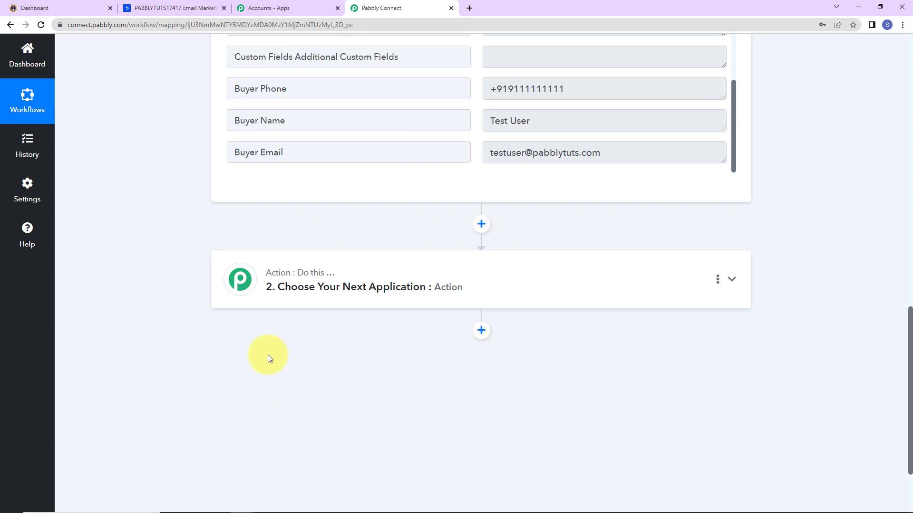
Add a Filter step for Payment Status equal to SUCCESS, and test it as true.
click(305, 288)
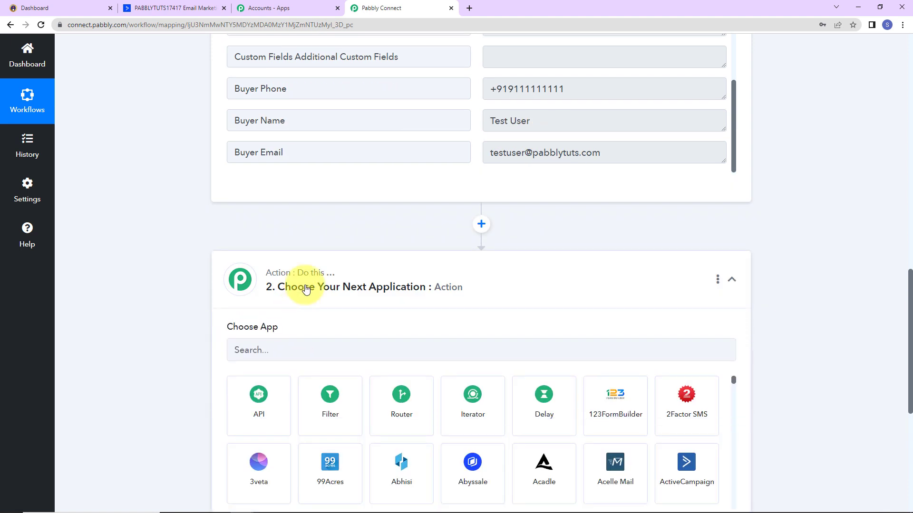
click(341, 407)
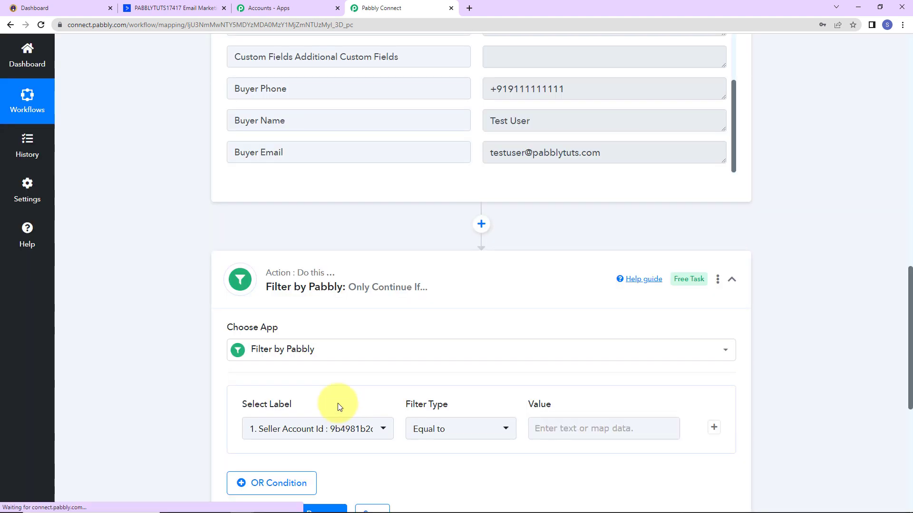
scroll(342, 398, down, 3)
click(384, 321)
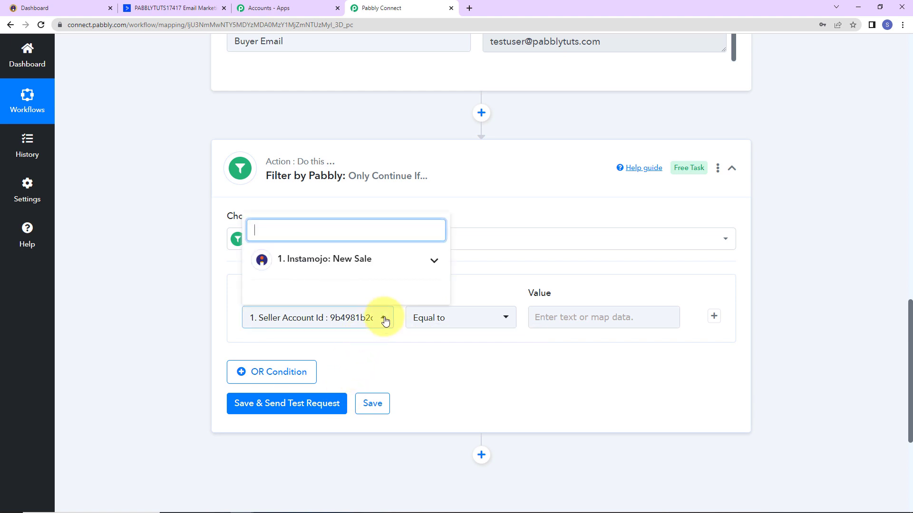
click(344, 259)
click(321, 316)
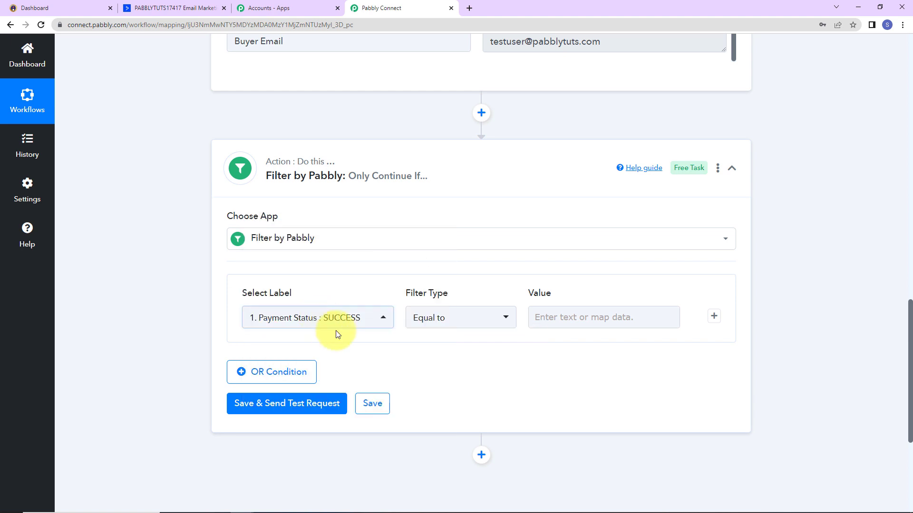
click(561, 316)
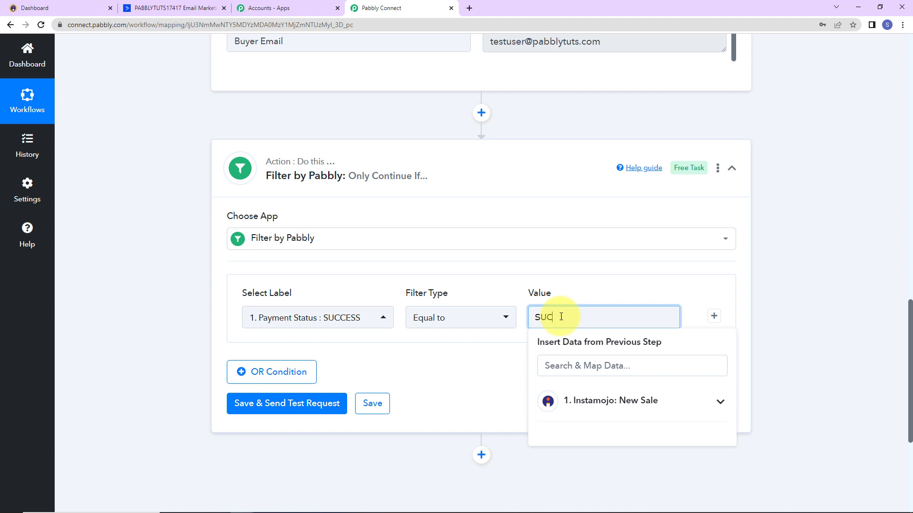
click(491, 378)
click(316, 402)
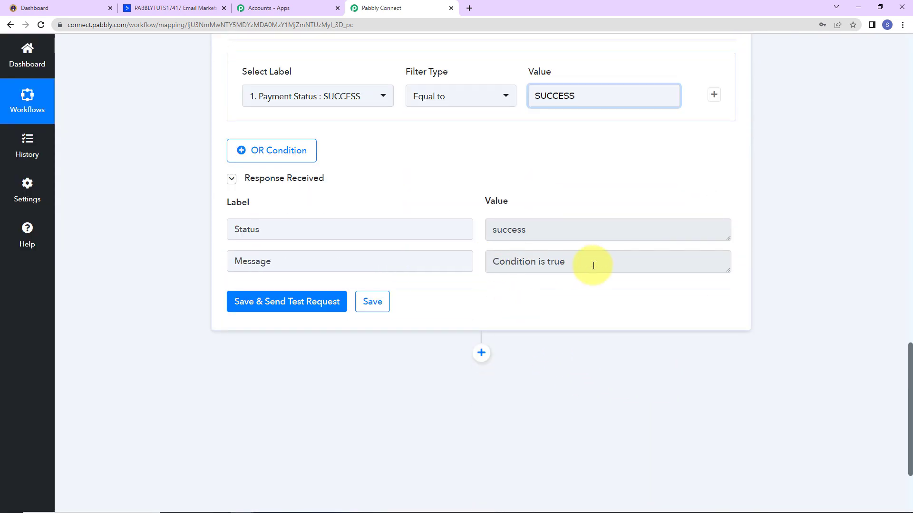
scroll(474, 335, down, 2)
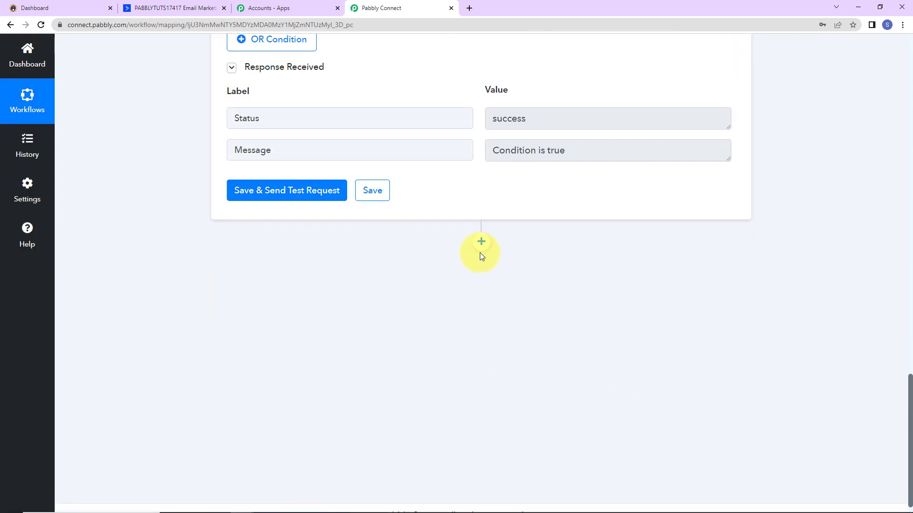
Add an ActiveCampaign 'Create a Contact' action after the filter.
click(483, 242)
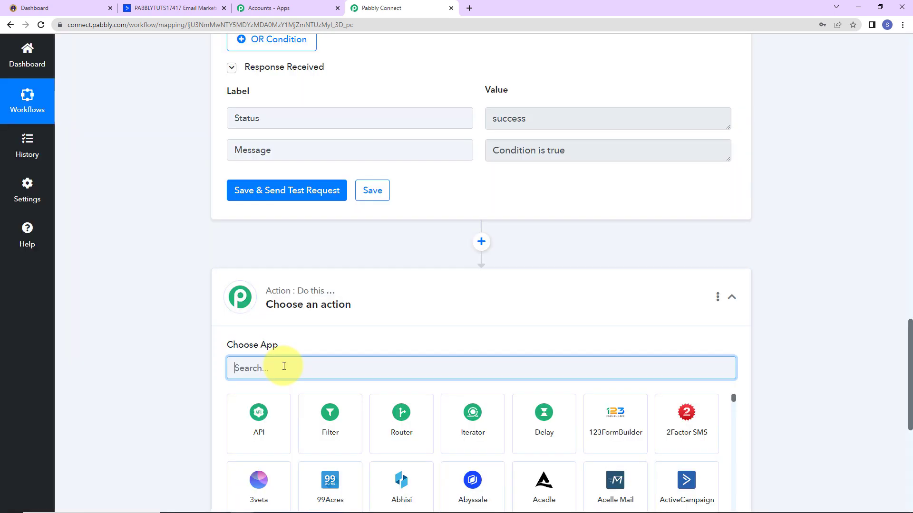
text(active)
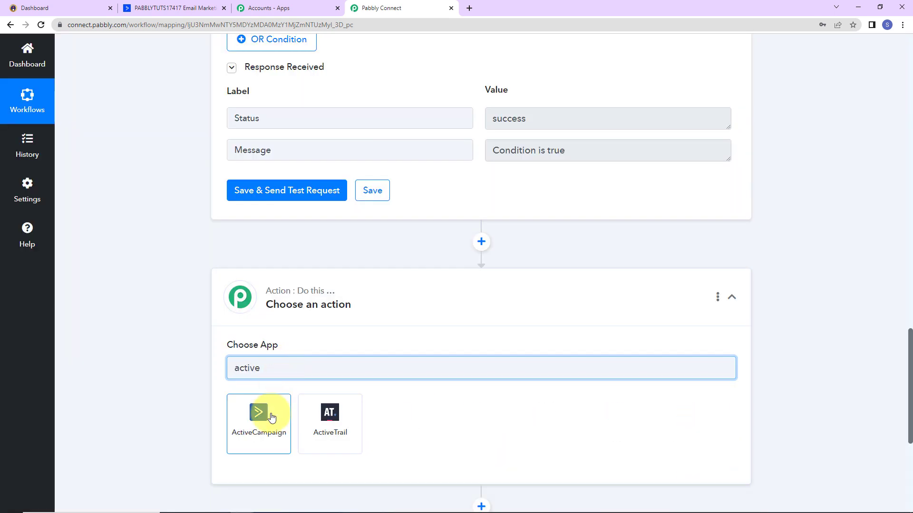
click(271, 418)
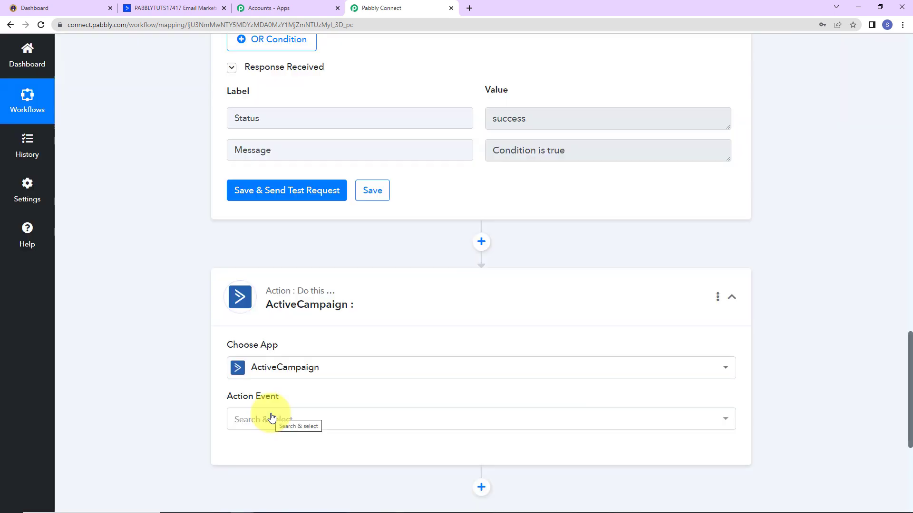
click(271, 418)
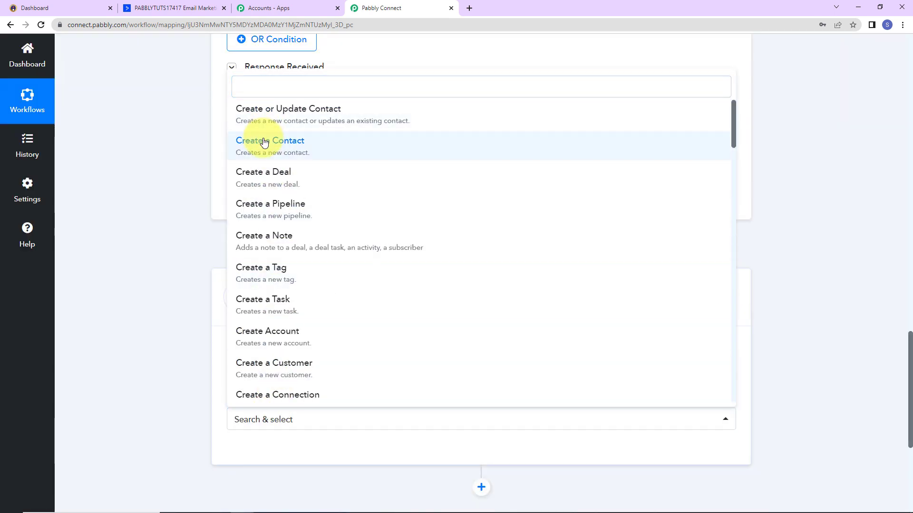
click(264, 142)
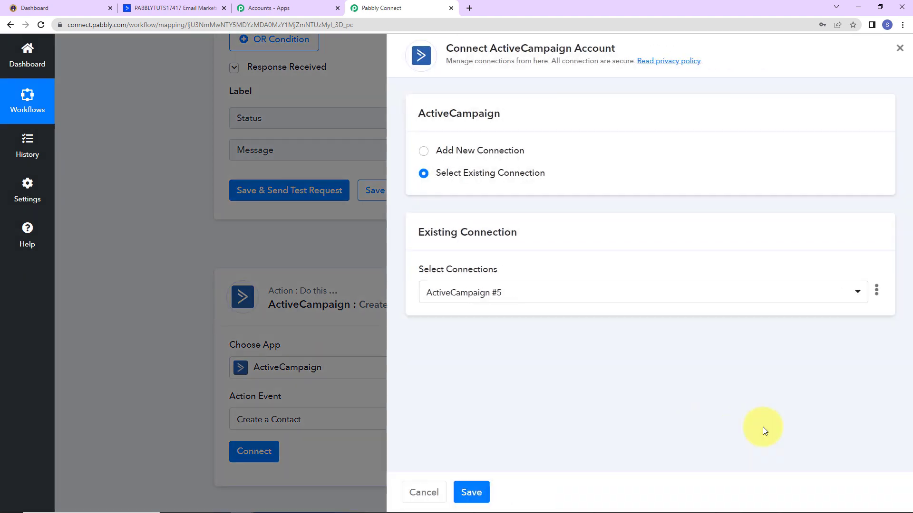
Start a new ActiveCampaign connection and switch to the ActiveCampaign dashboard.
drag(443, 50, 620, 44)
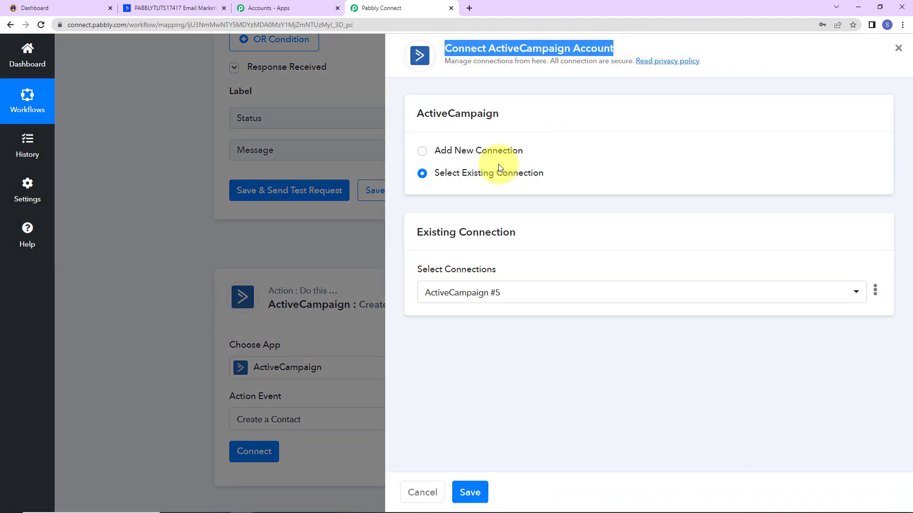
click(422, 152)
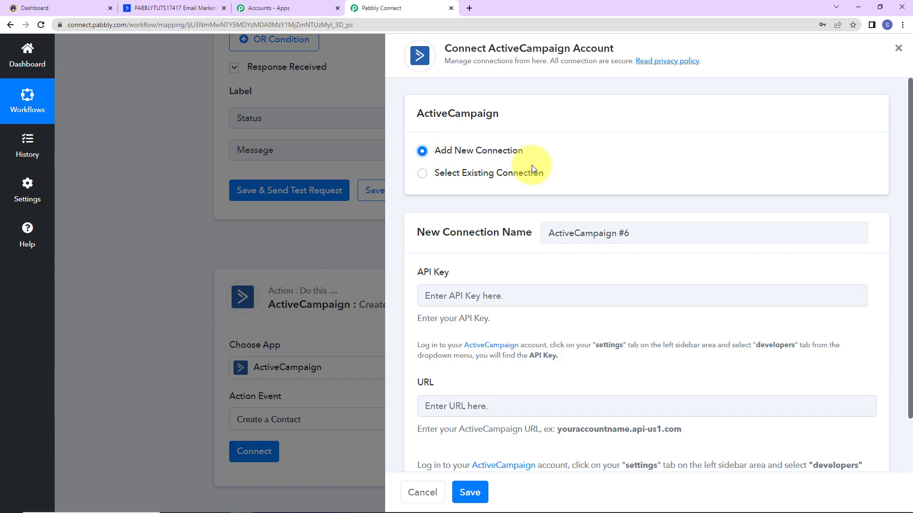
scroll(531, 164, down, 1)
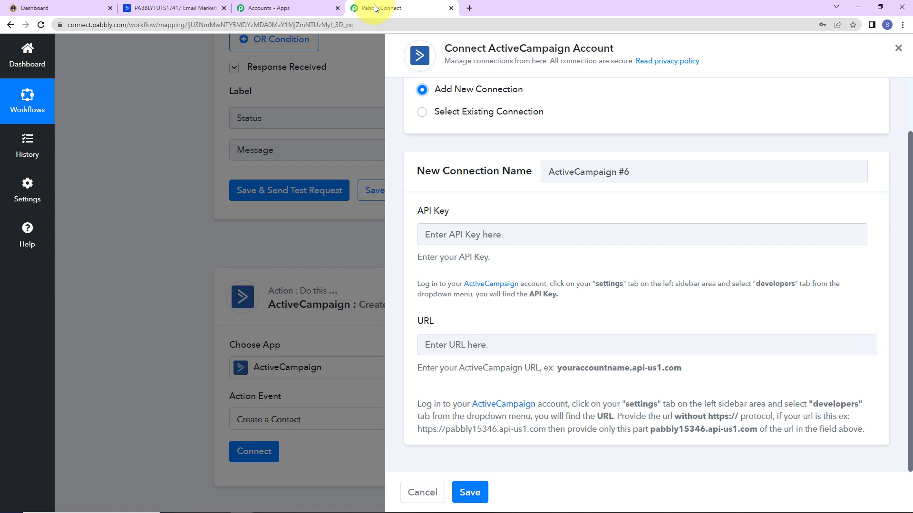
click(147, 7)
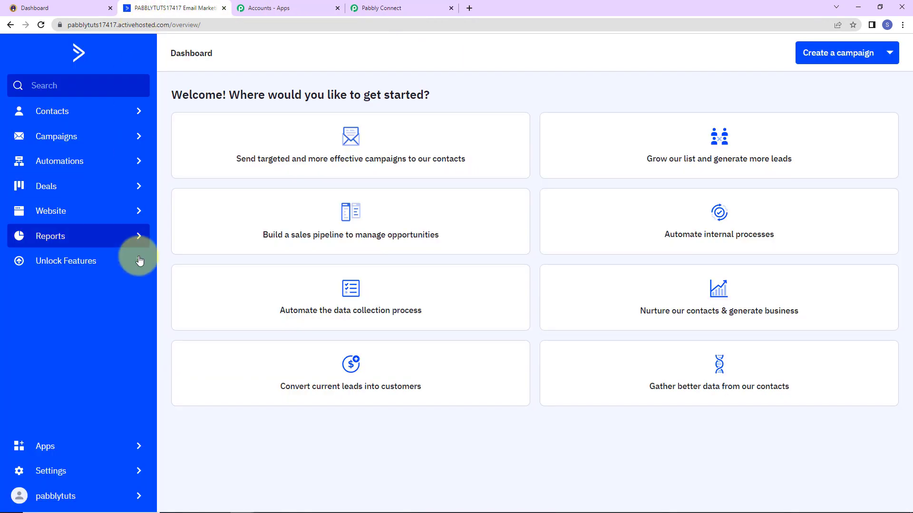
Copy the API URL from ActiveCampaign's Developer settings into Pabbly's URL field.
click(52, 474)
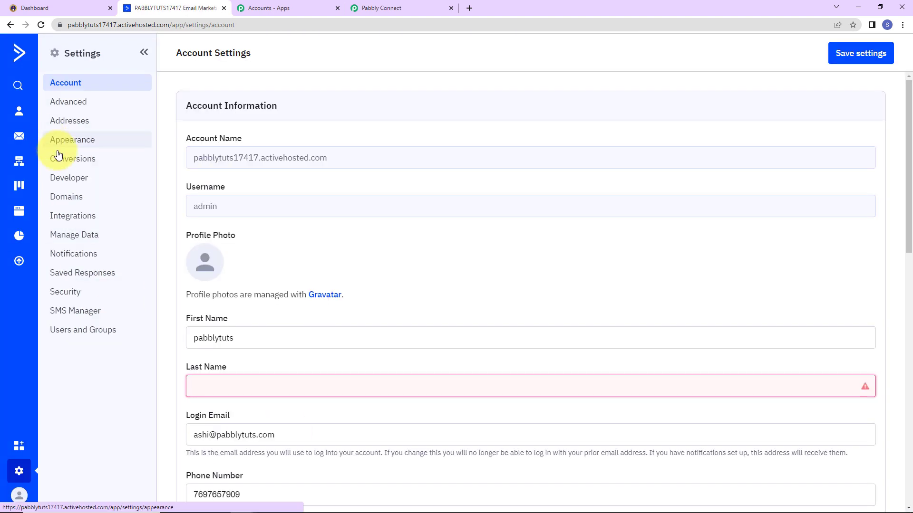
click(62, 181)
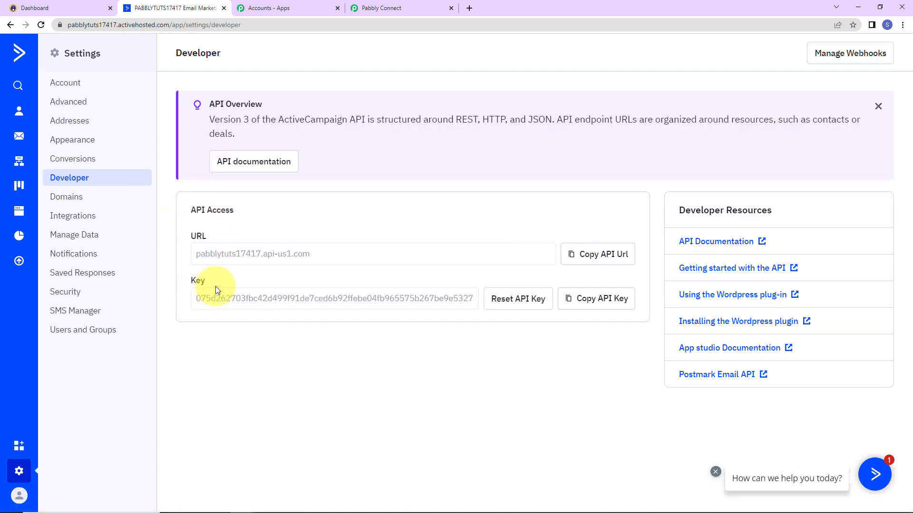
click(604, 256)
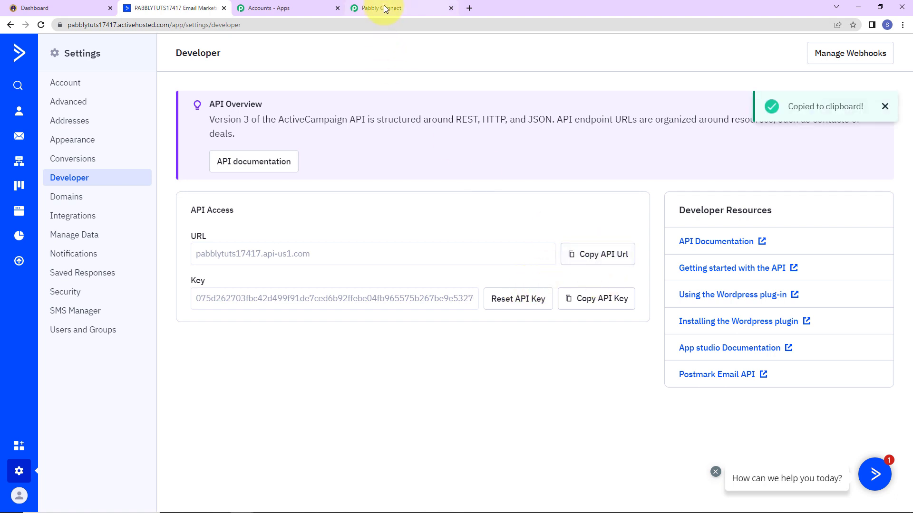
click(385, 9)
click(452, 346)
key(ctrl+v)
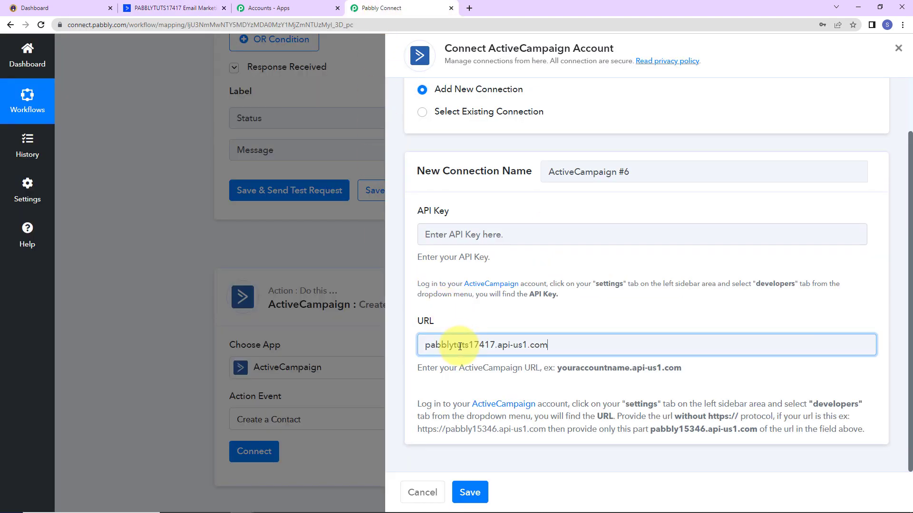
Copy the ActiveCampaign API key into Pabbly's API Key field.
click(206, 9)
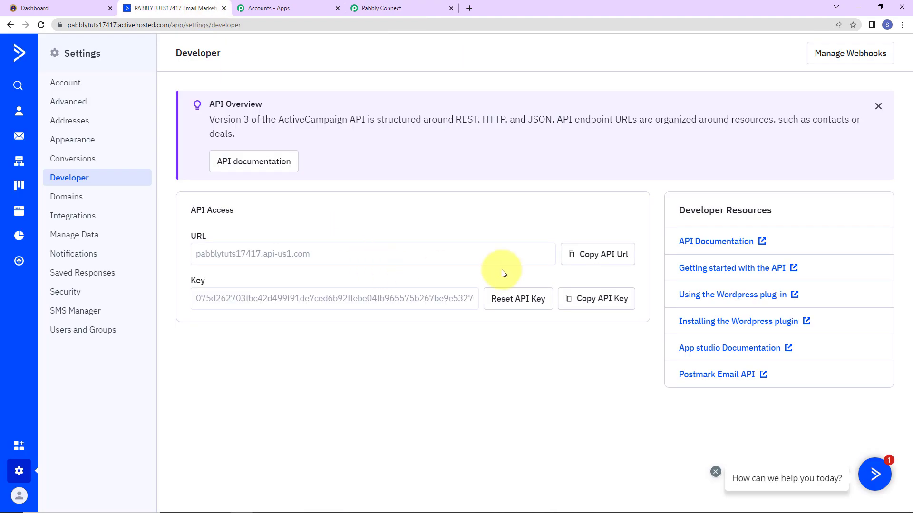
click(620, 300)
click(414, 8)
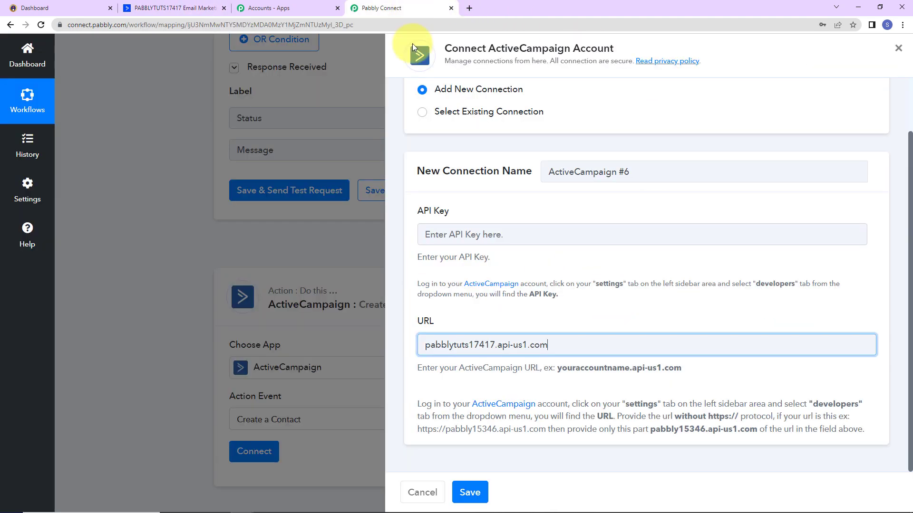
click(468, 235)
key(ctrl+v)
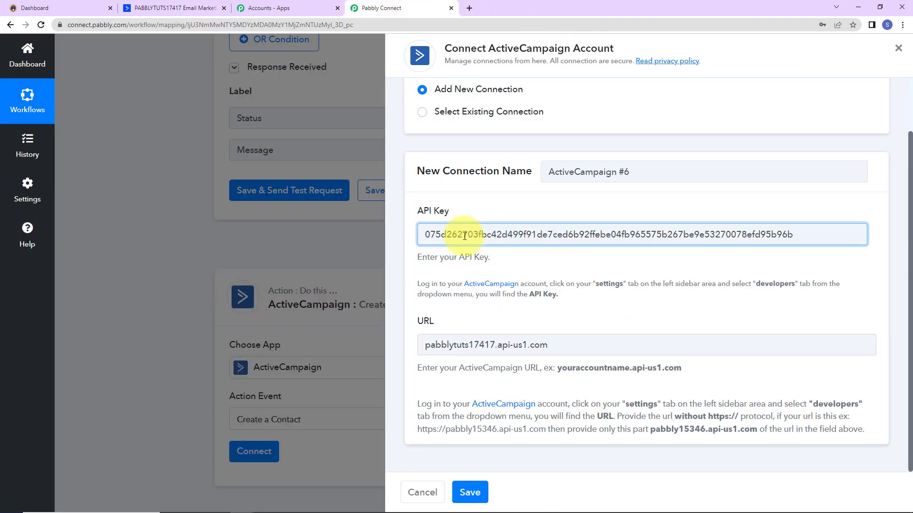
Save the ActiveCampaign connection and map Email to Instamojo's Buyer Email.
click(469, 491)
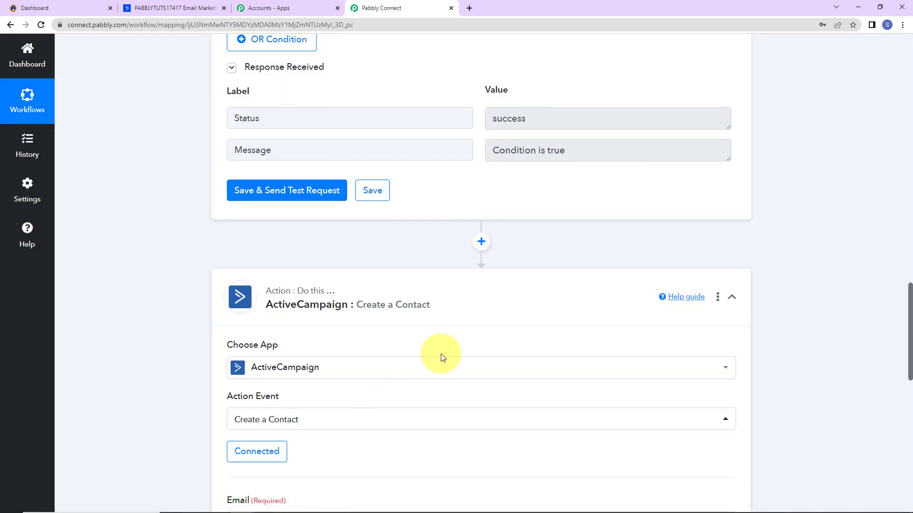
scroll(440, 353, down, 9)
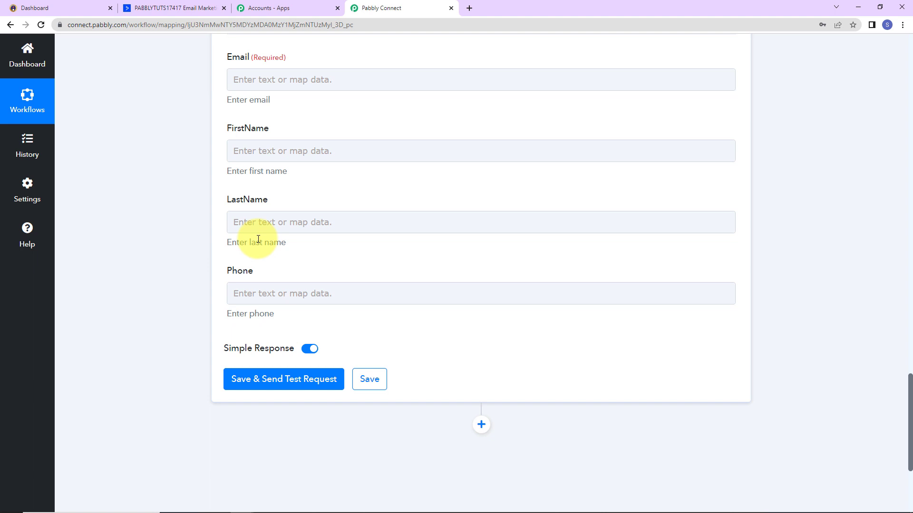
click(263, 81)
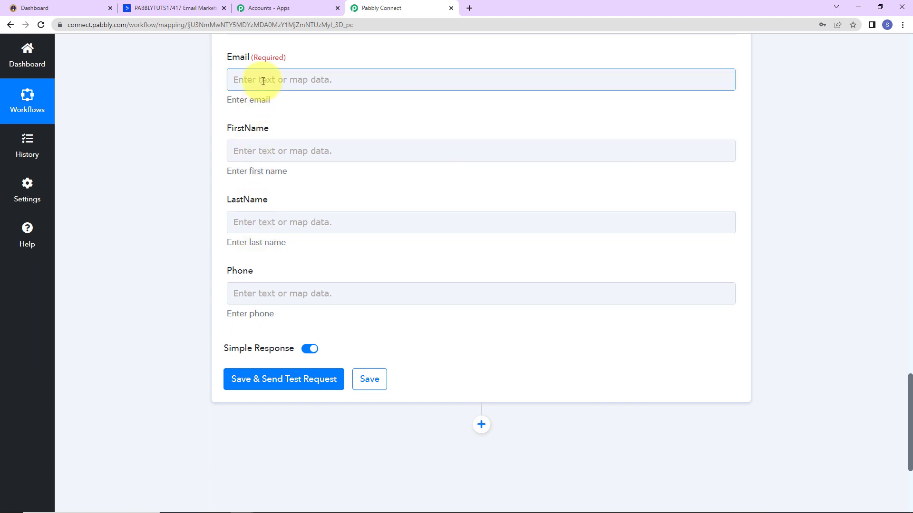
click(294, 170)
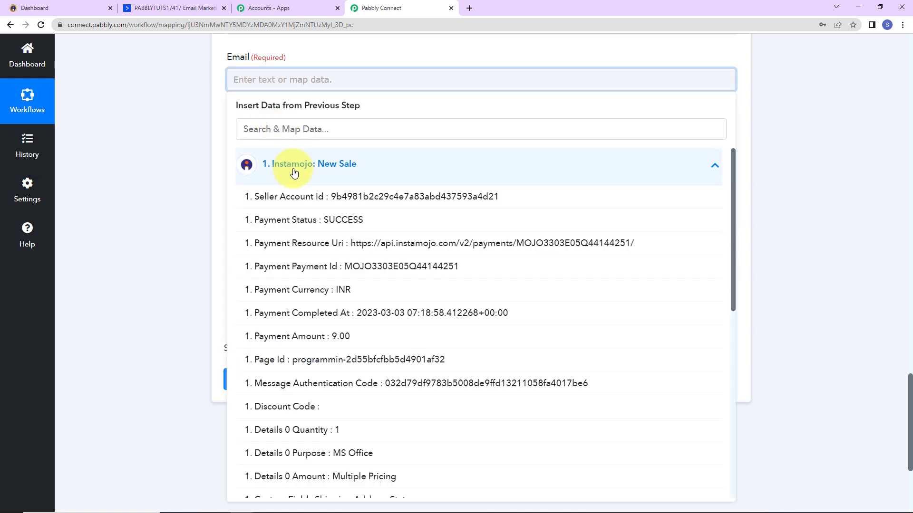
scroll(373, 420, down, 5)
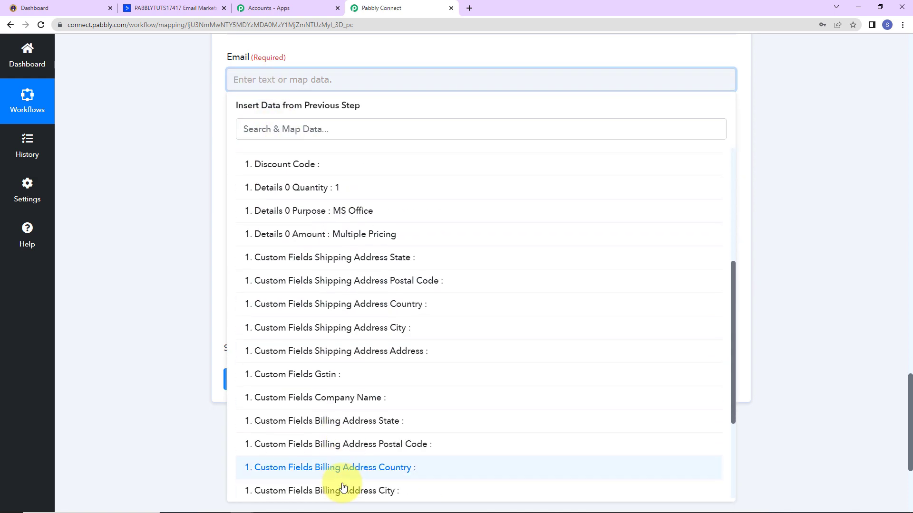
scroll(342, 487, down, 3)
click(340, 506)
click(147, 227)
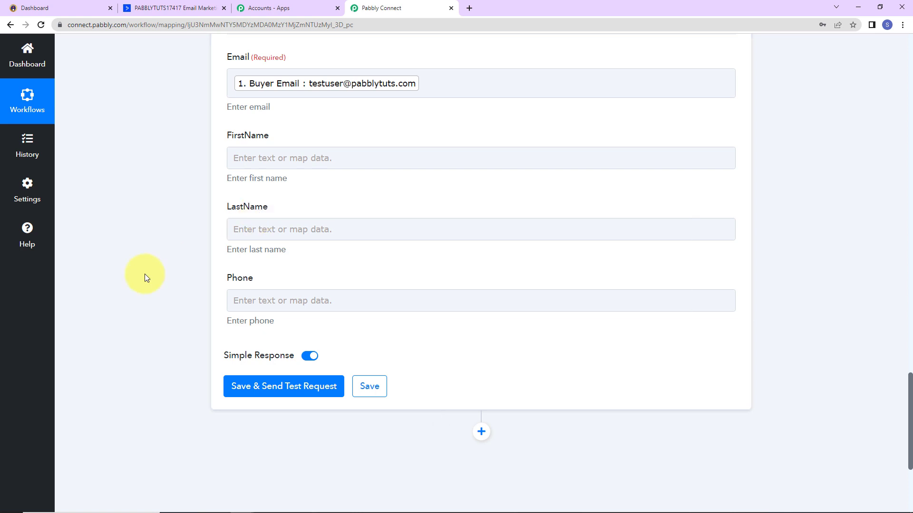
scroll(144, 274, up, 7)
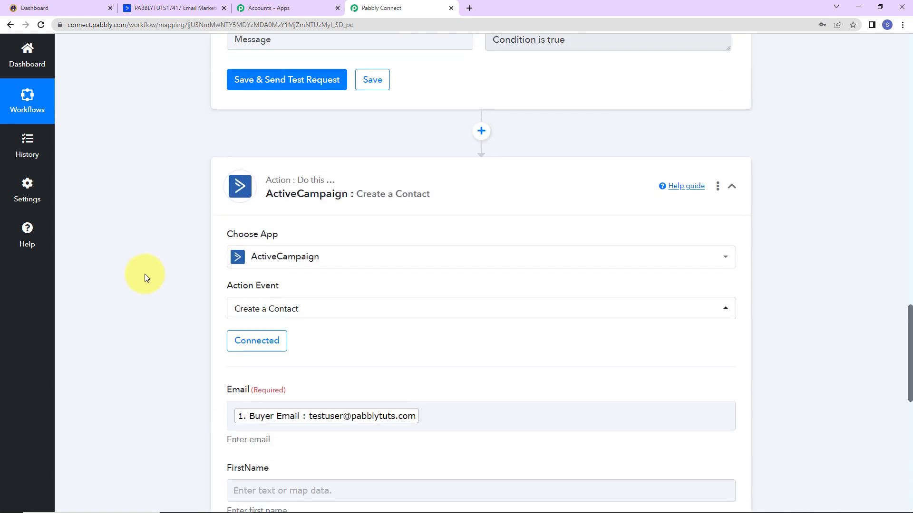
Insert a Text Formatter 'Split Text' step before the ActiveCampaign action.
click(481, 132)
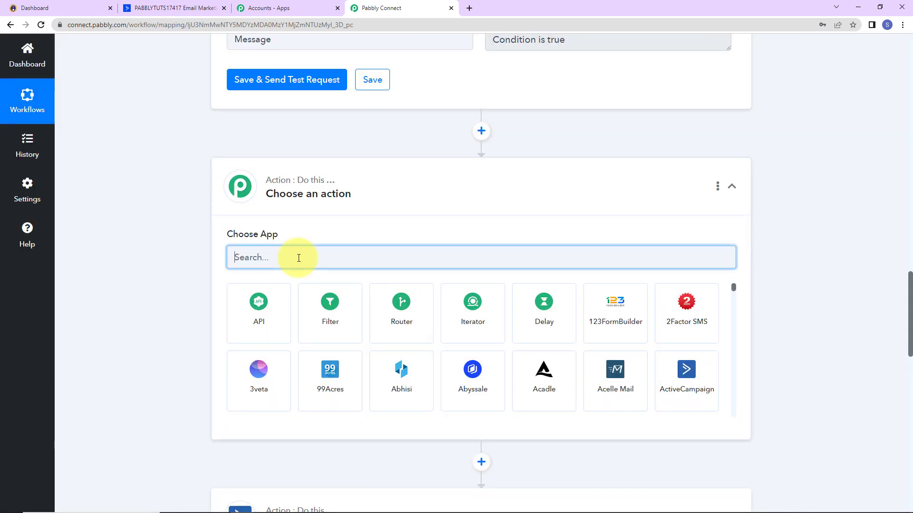
text(text)
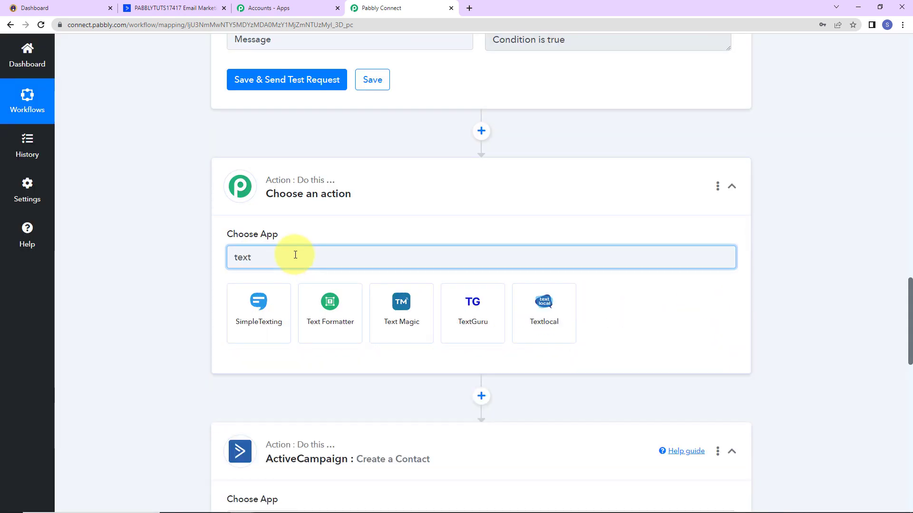
click(329, 314)
click(289, 315)
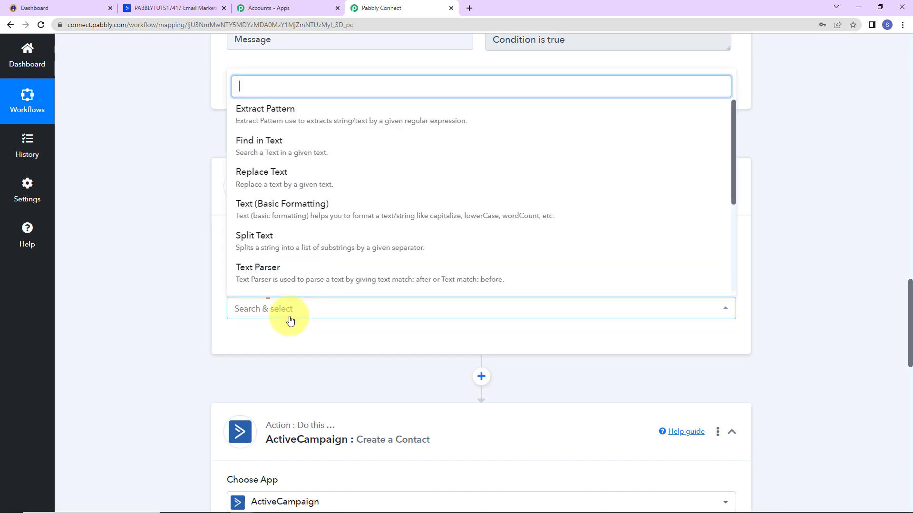
click(265, 240)
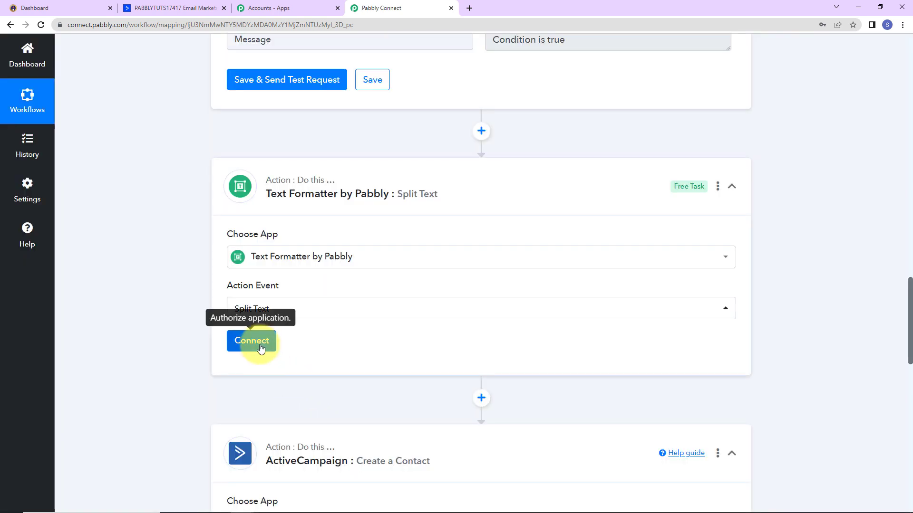
click(261, 349)
scroll(282, 263, down, 5)
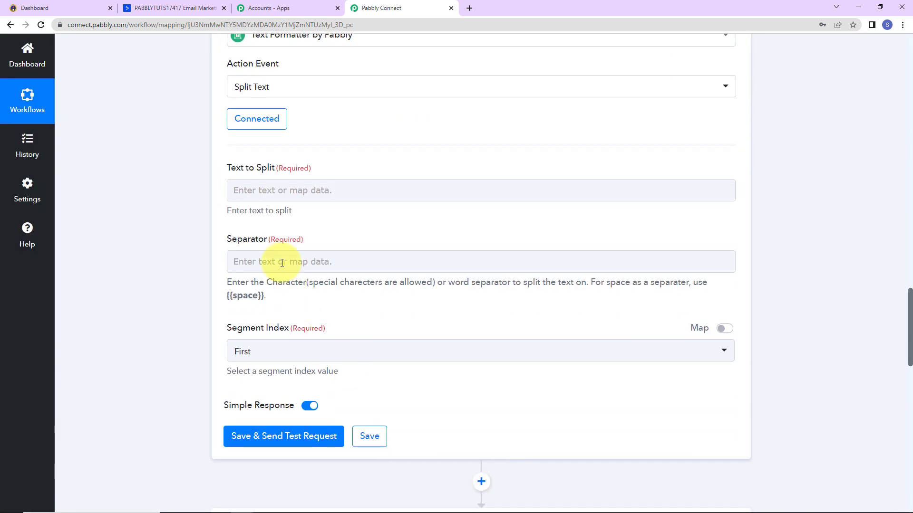
Map Instamojo's Buyer Name into Text to Split.
click(241, 184)
click(302, 277)
scroll(338, 359, down, 5)
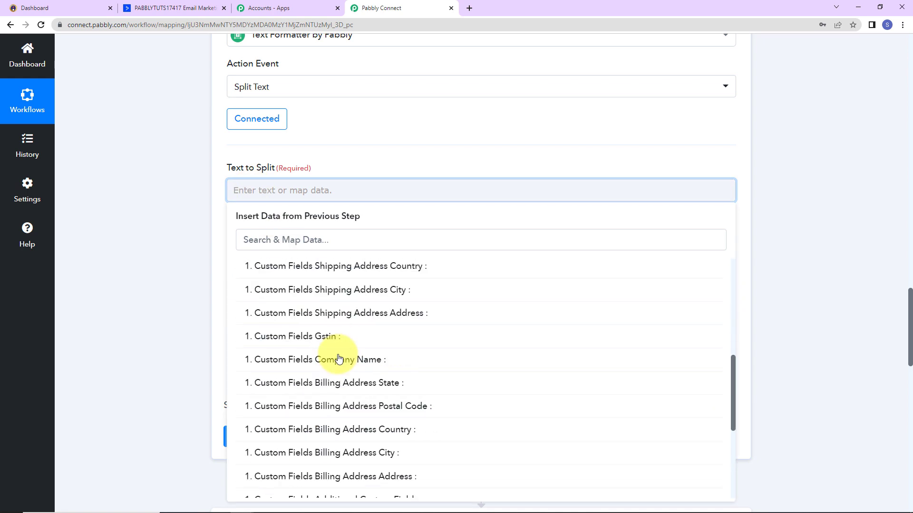
scroll(338, 359, down, 3)
click(312, 428)
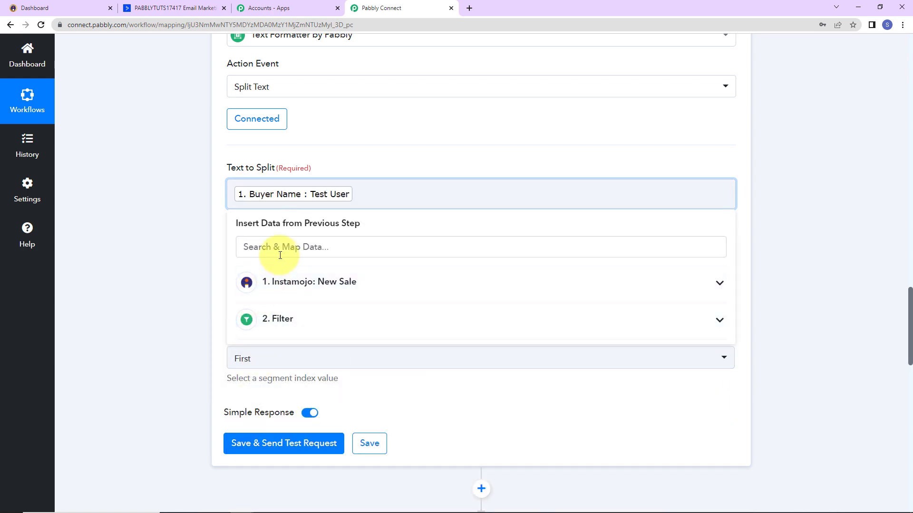
click(162, 236)
Set the separator to {{space}} and segment index to All, then save and test.
click(261, 268)
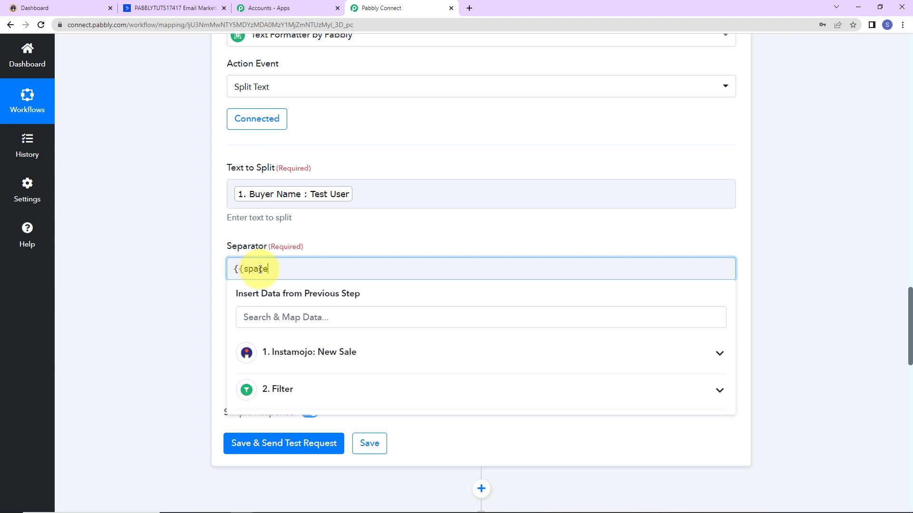
click(176, 301)
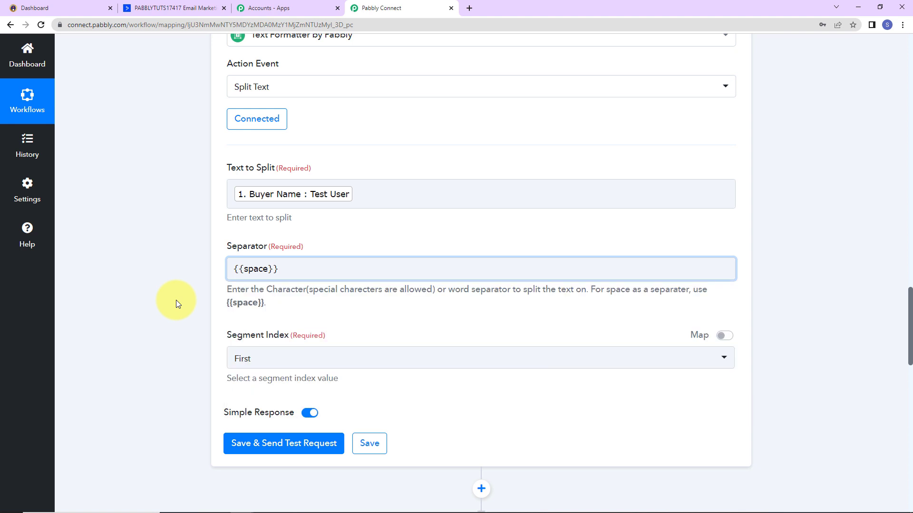
click(243, 363)
scroll(302, 387, down, 2)
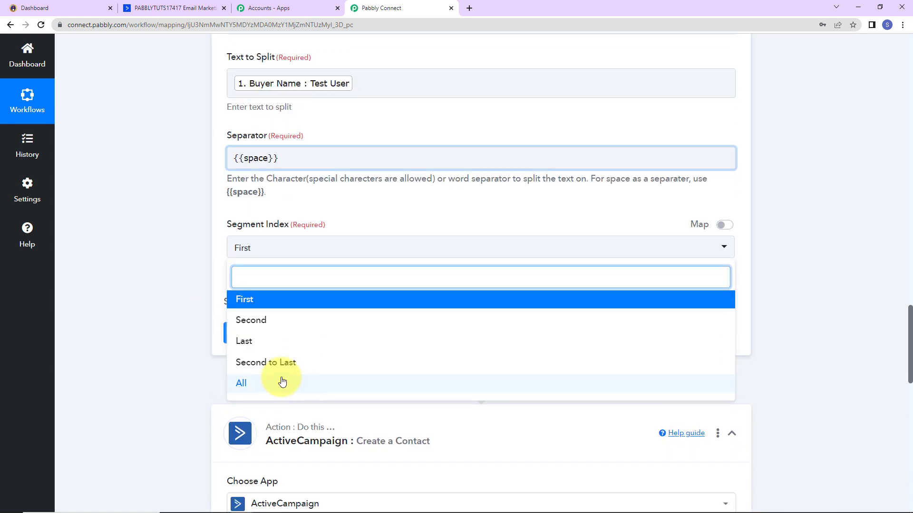
click(282, 381)
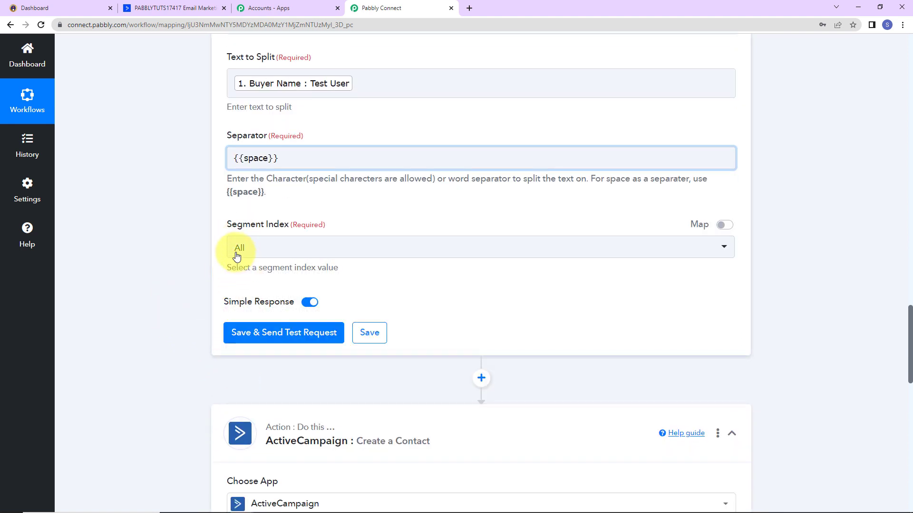
click(273, 339)
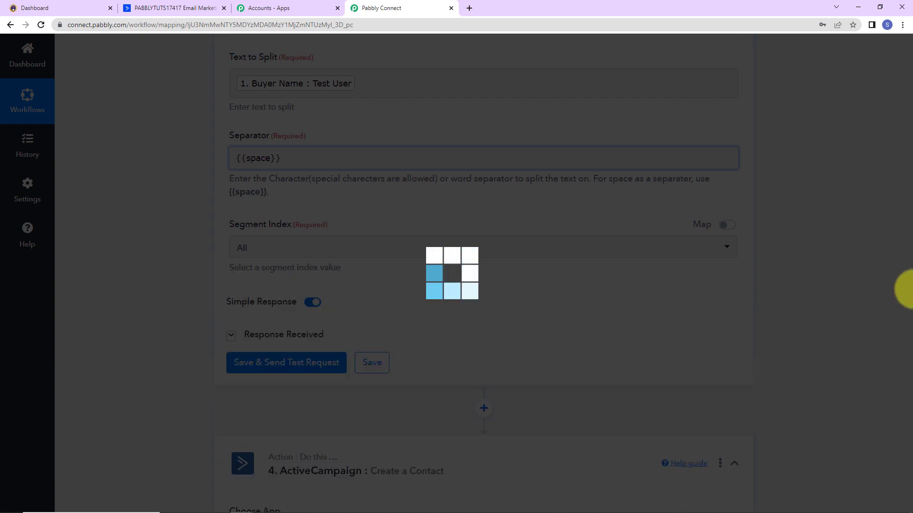
scroll(779, 307, down, 4)
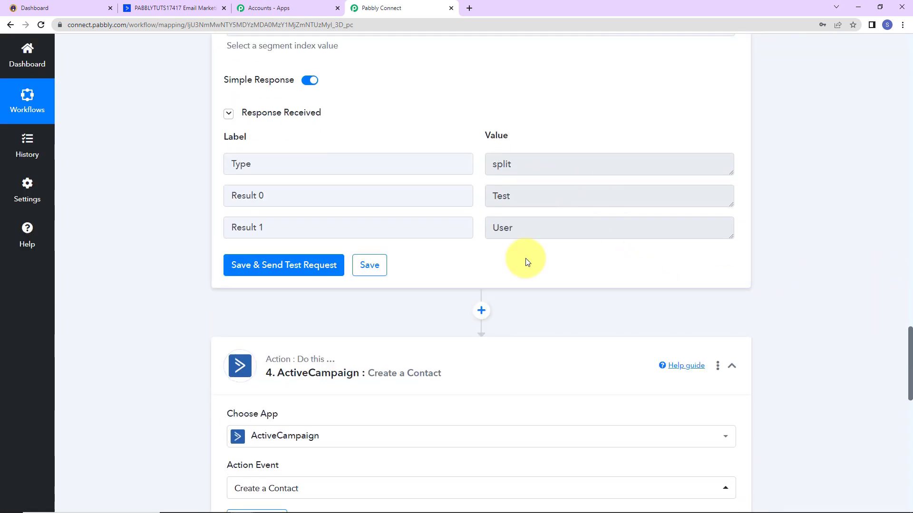
scroll(825, 255, down, 4)
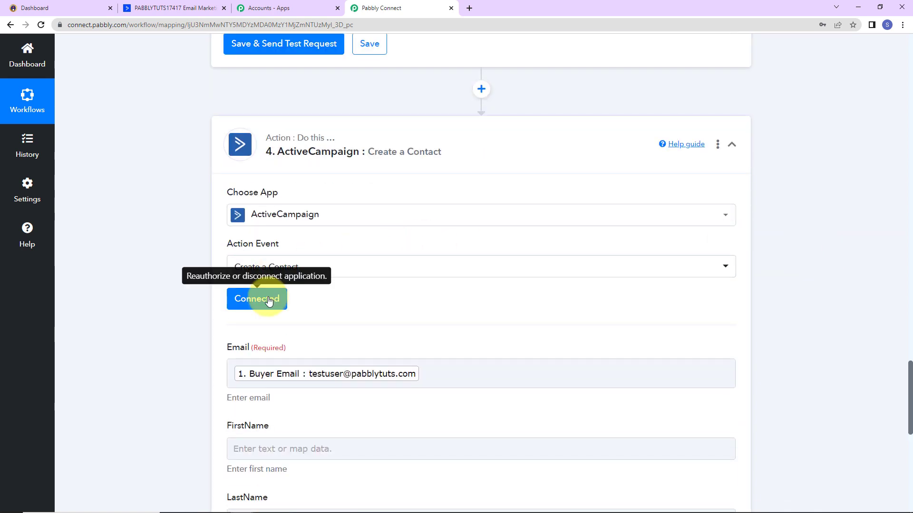
Reconnect the step using the existing ActiveCampaign connection.
click(269, 300)
click(469, 492)
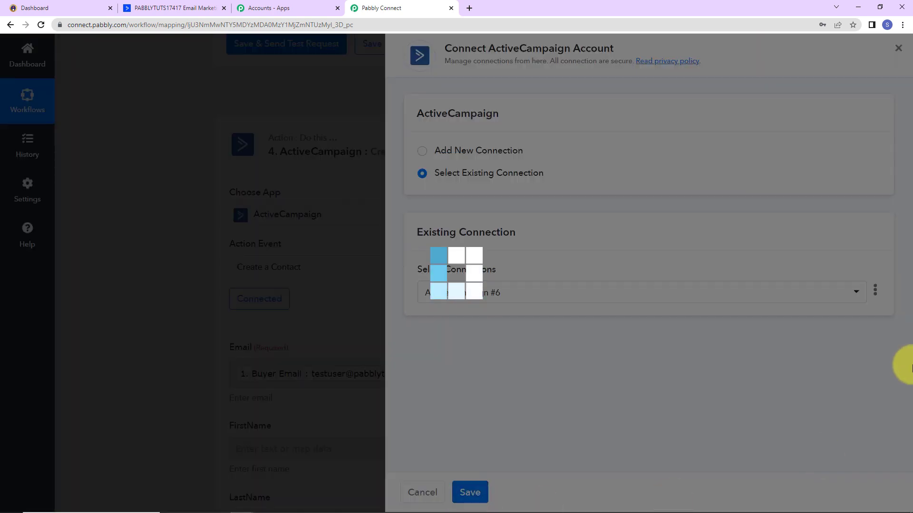
scroll(456, 369, down, 4)
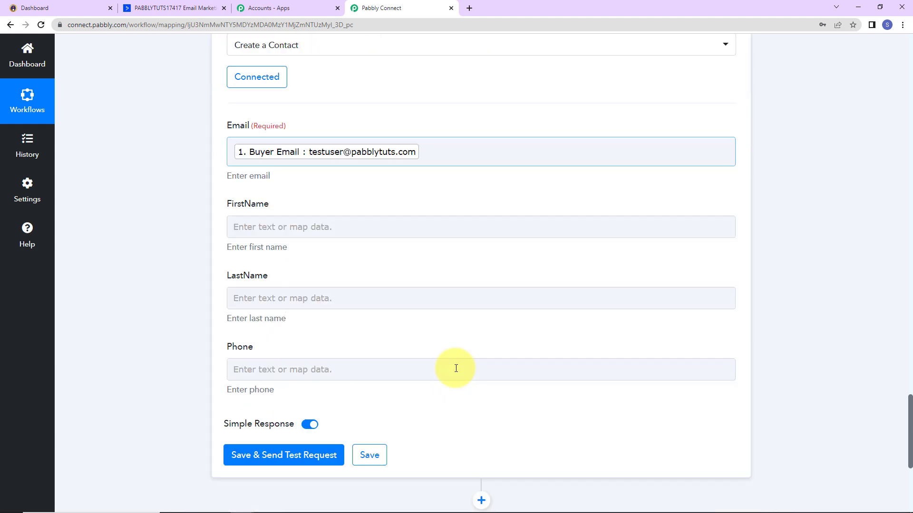
Map split Result 0 into FirstName and Result 1 twice into LastName.
click(300, 224)
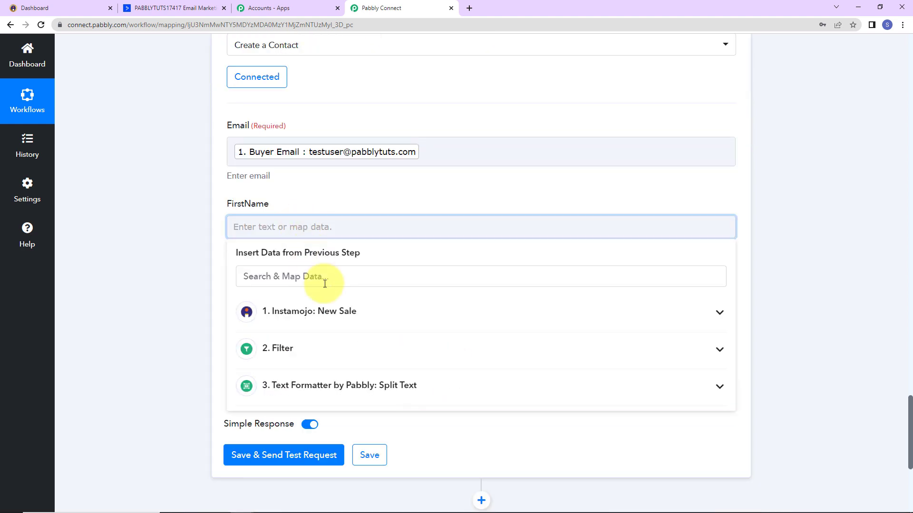
click(361, 384)
click(279, 439)
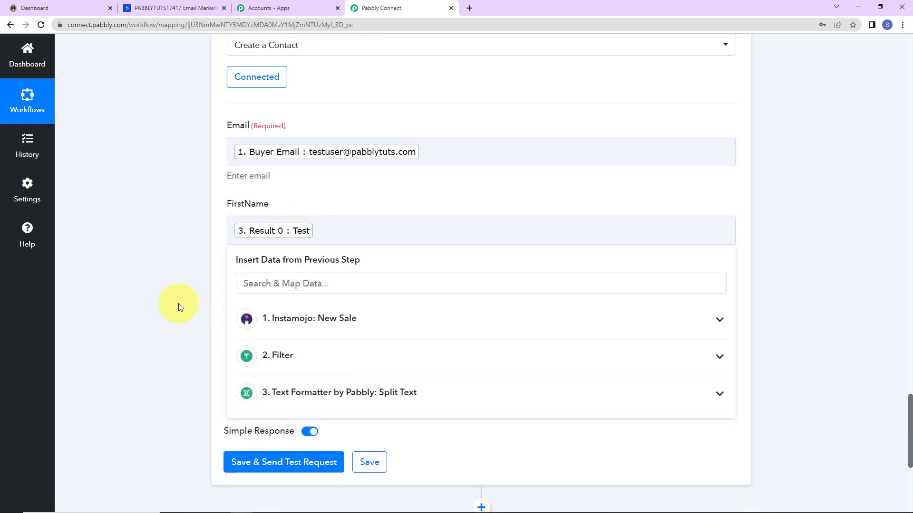
click(179, 305)
scroll(200, 286, down, 2)
click(233, 194)
click(295, 353)
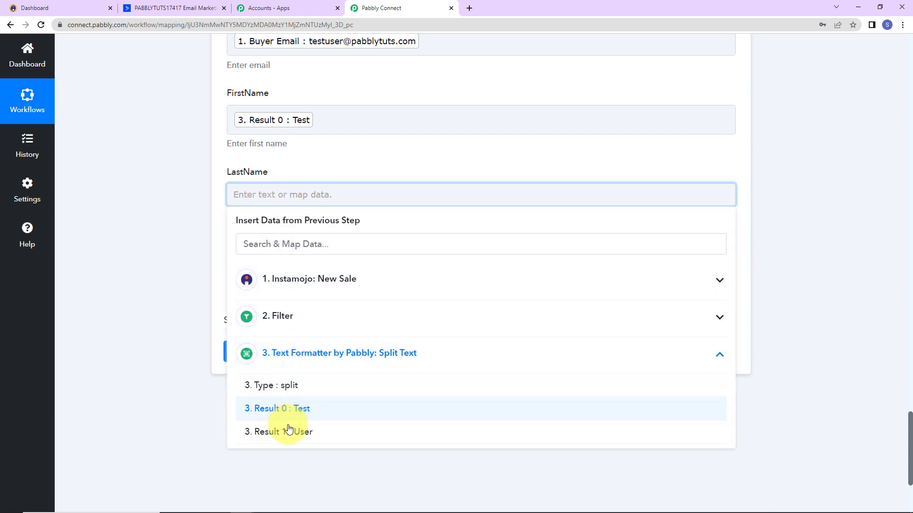
click(289, 428)
click(283, 360)
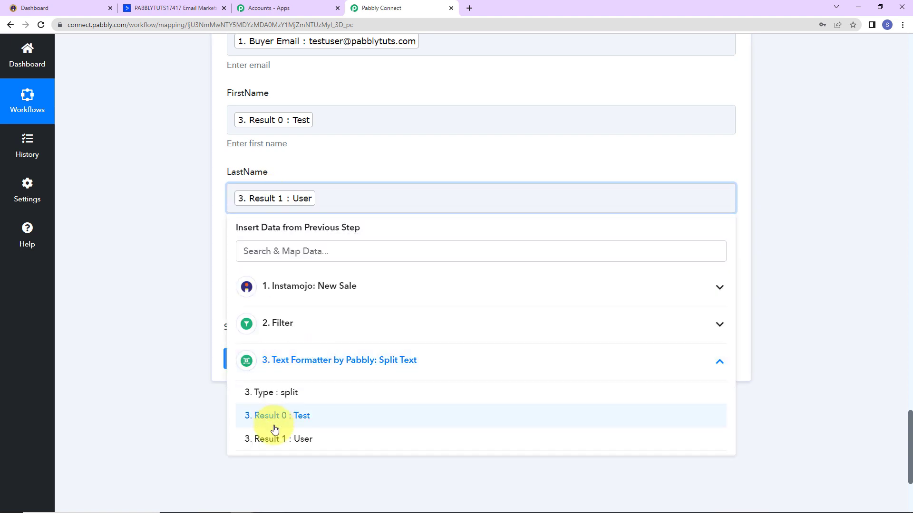
click(276, 438)
Map Buyer Phone into Phone, then save and send a test request.
click(263, 280)
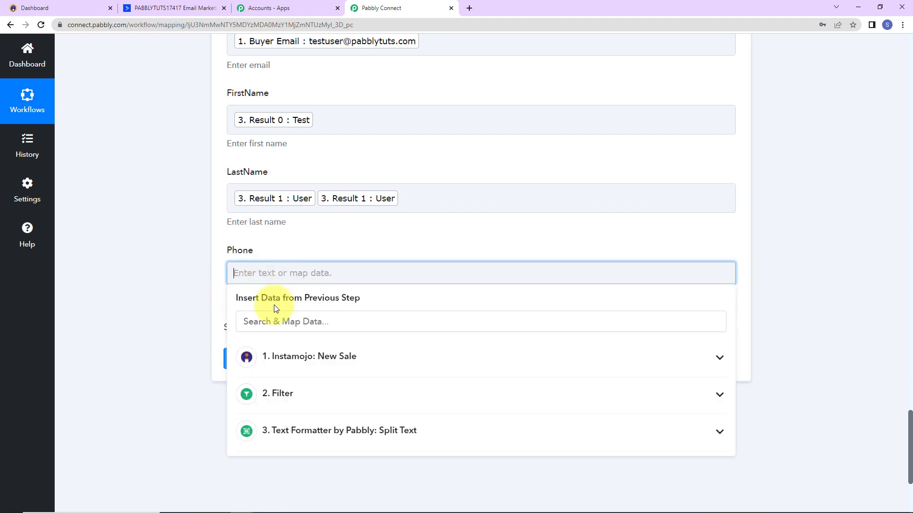
click(296, 360)
scroll(374, 435, down, 10)
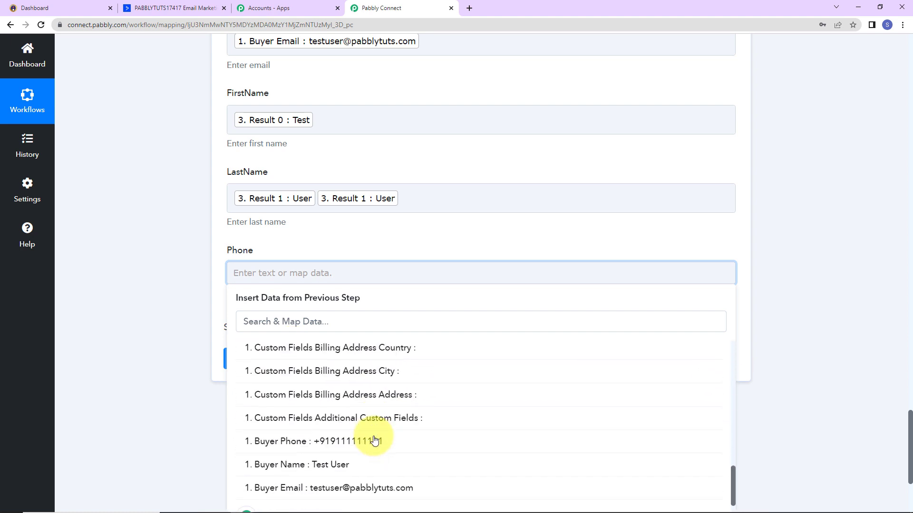
click(374, 441)
click(245, 369)
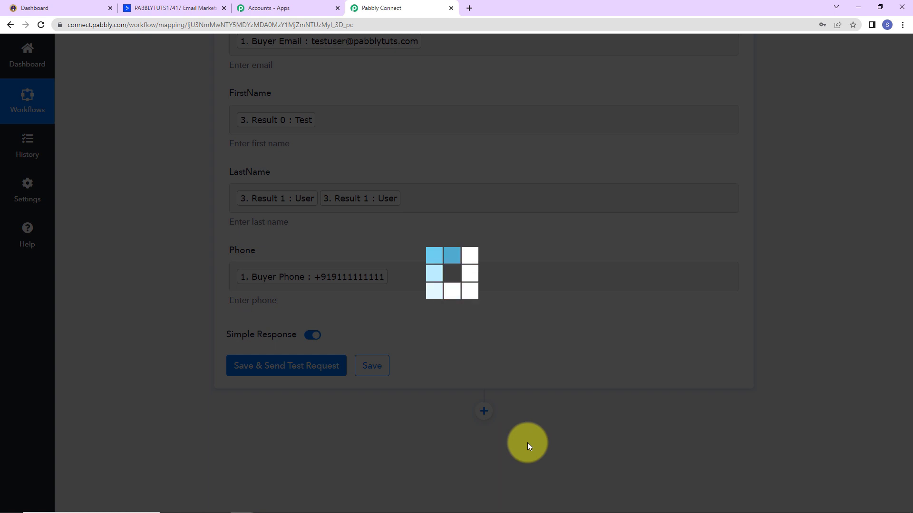
scroll(789, 364, down, 3)
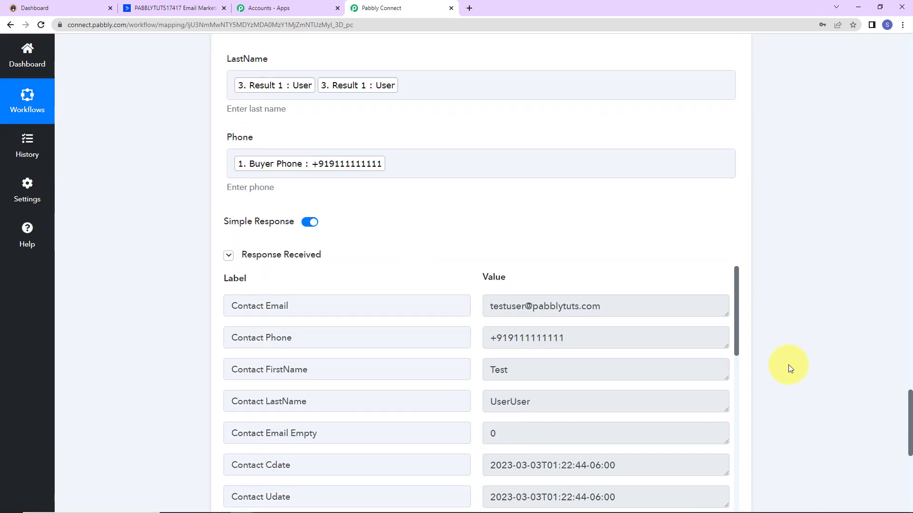
scroll(789, 367, down, 2)
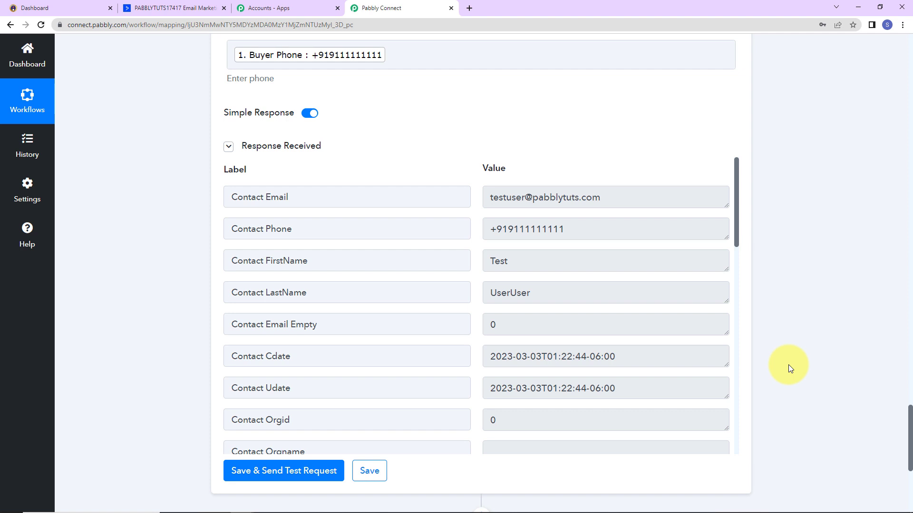
click(141, 8)
Open ActiveCampaign Contacts to see the four contacts, including the test one.
click(18, 112)
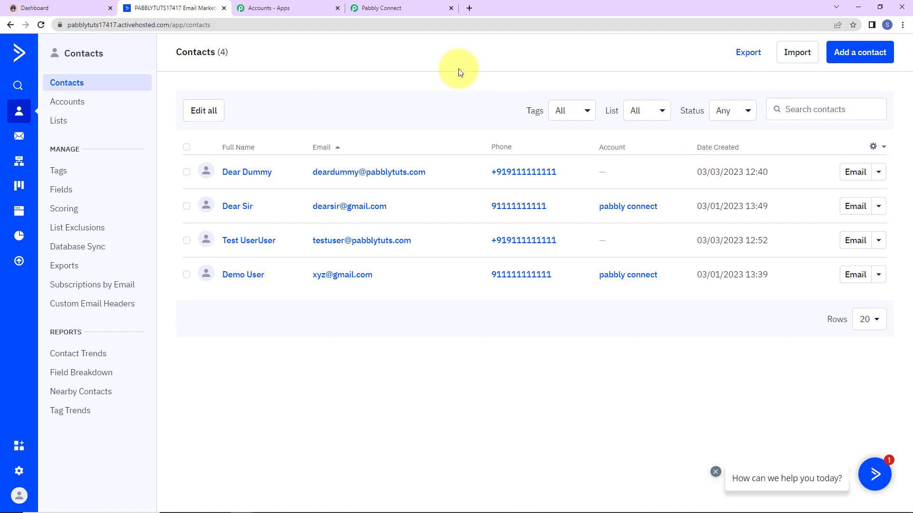
Copy the MS Office Language page link and open it in an incognito window.
click(62, 6)
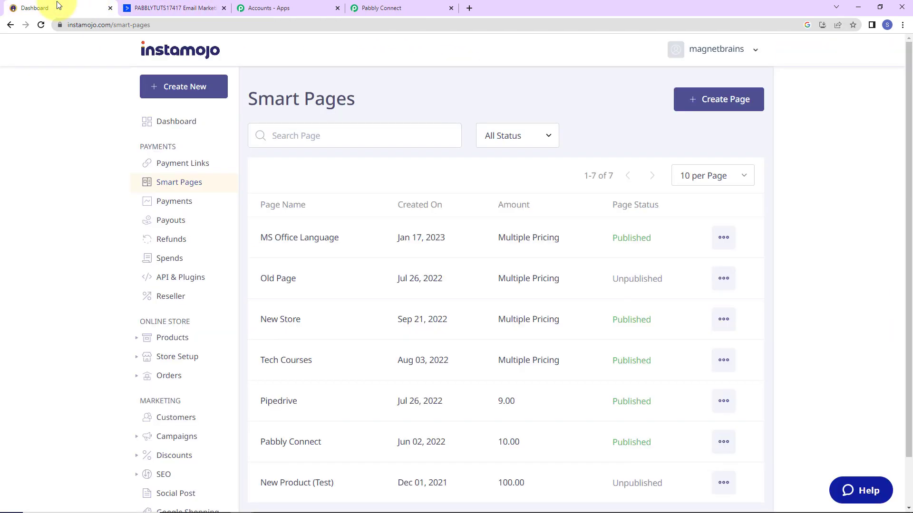
click(723, 238)
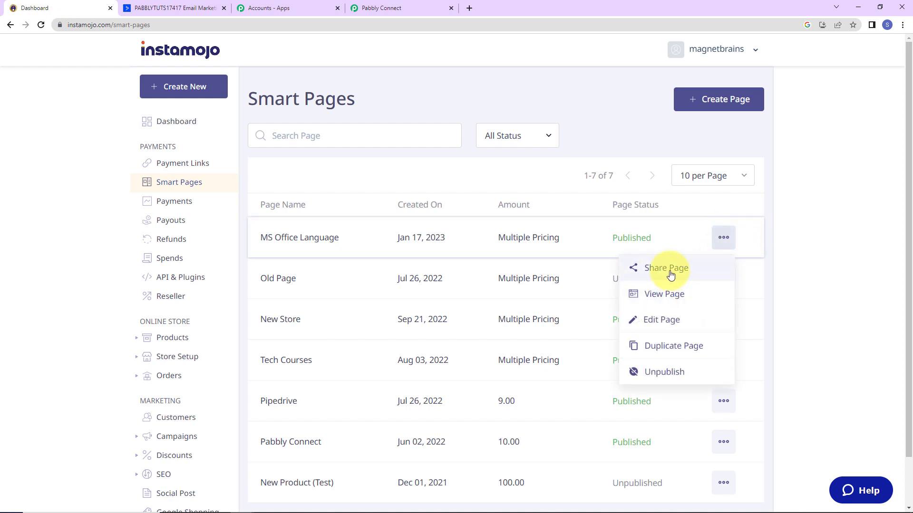
click(674, 270)
click(557, 340)
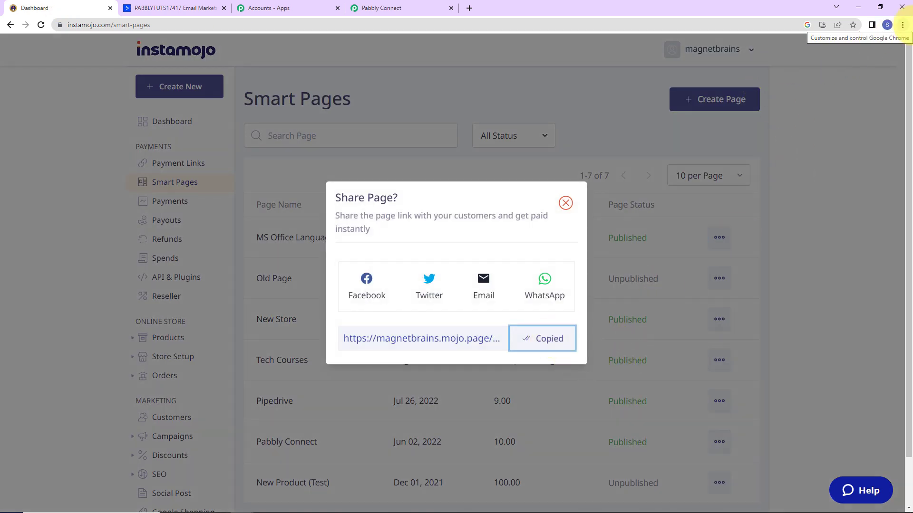
click(903, 25)
click(855, 59)
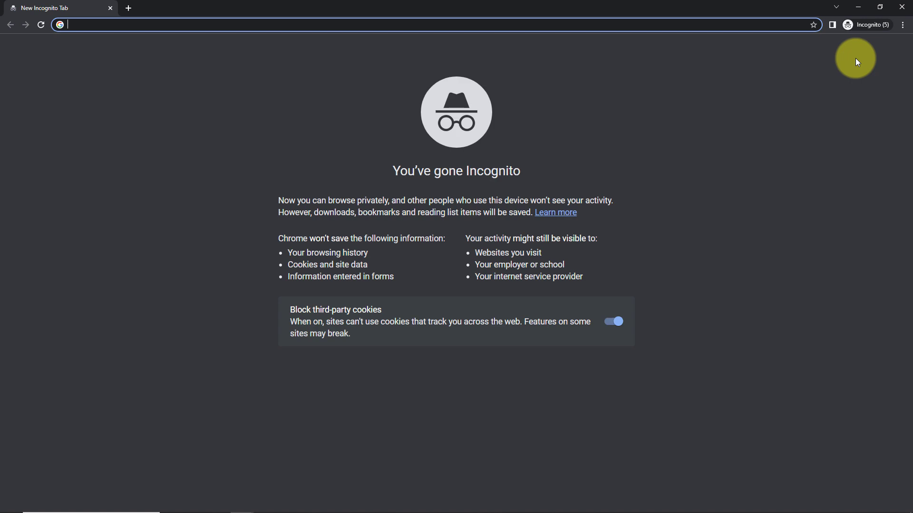
key(ctrl+v)
key(Return)
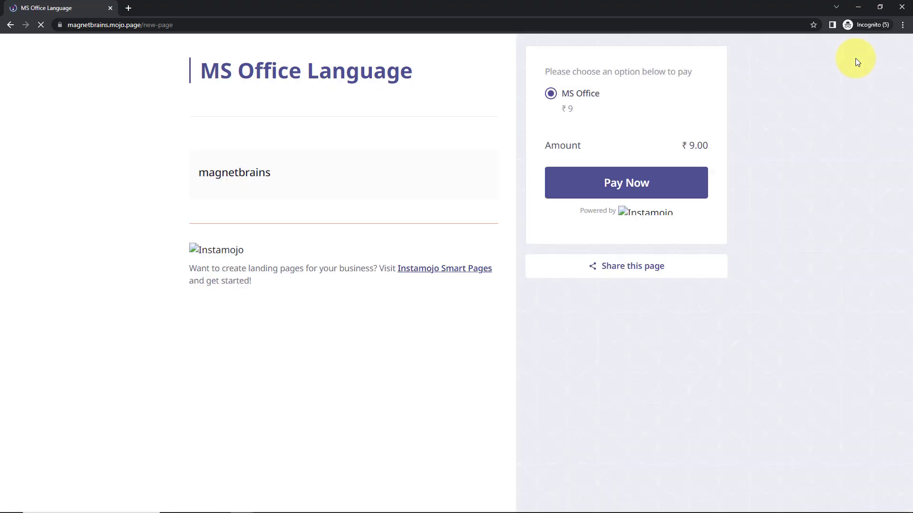
Pay for MS Office with the buyer's name, e-mail and mobile number, then close the window.
click(664, 185)
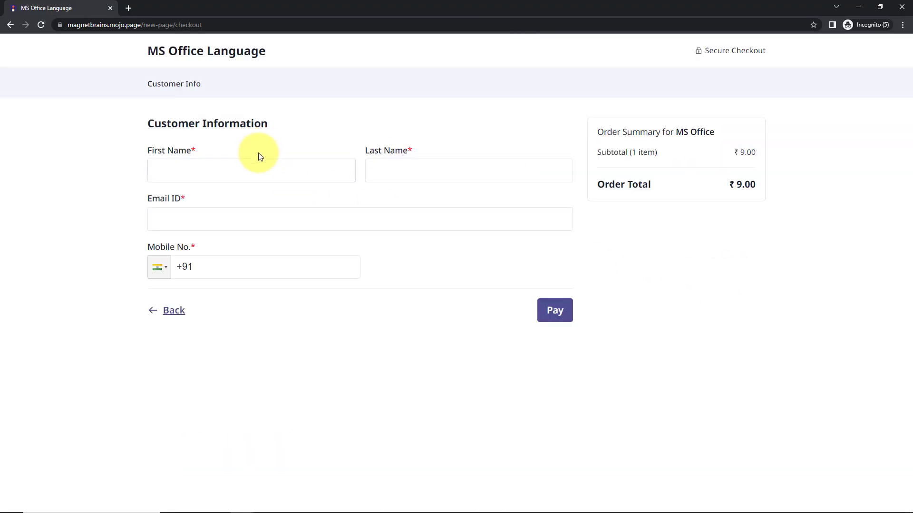
click(252, 168)
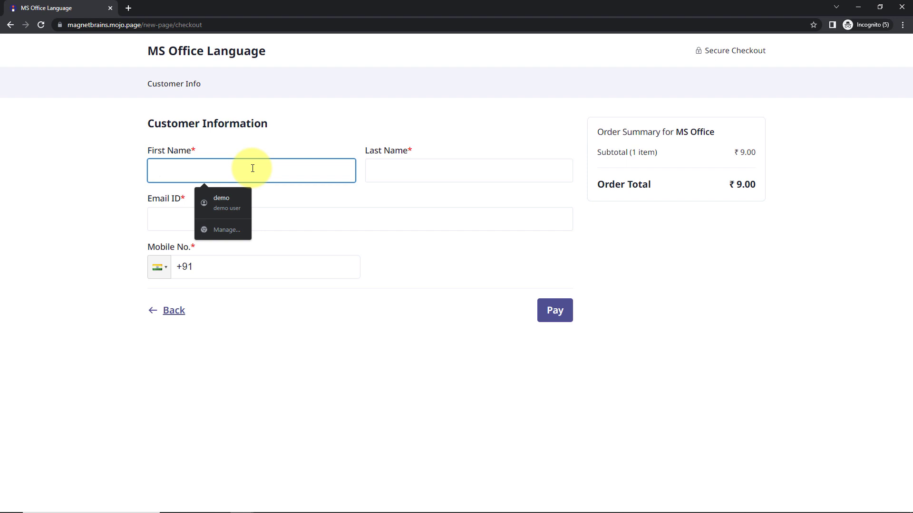
text(Smart)
key(Tab)
text(Us)
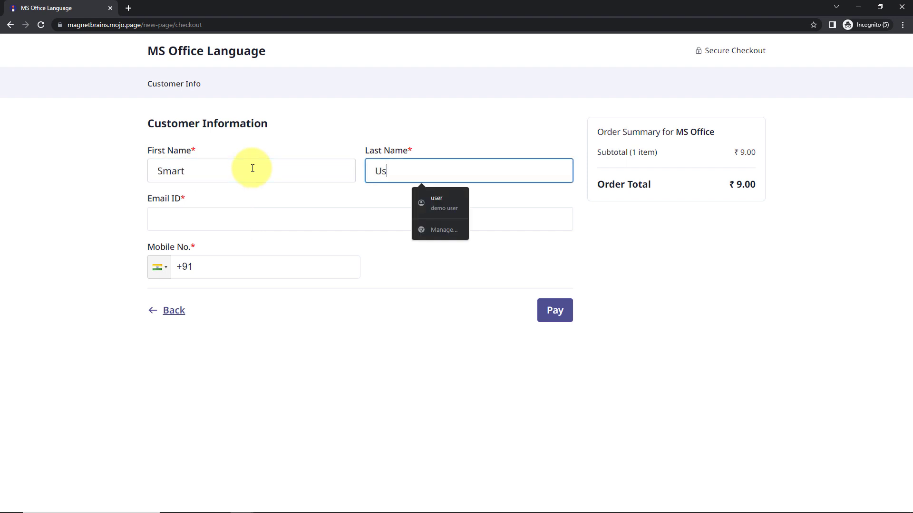
text(er)
key(Tab)
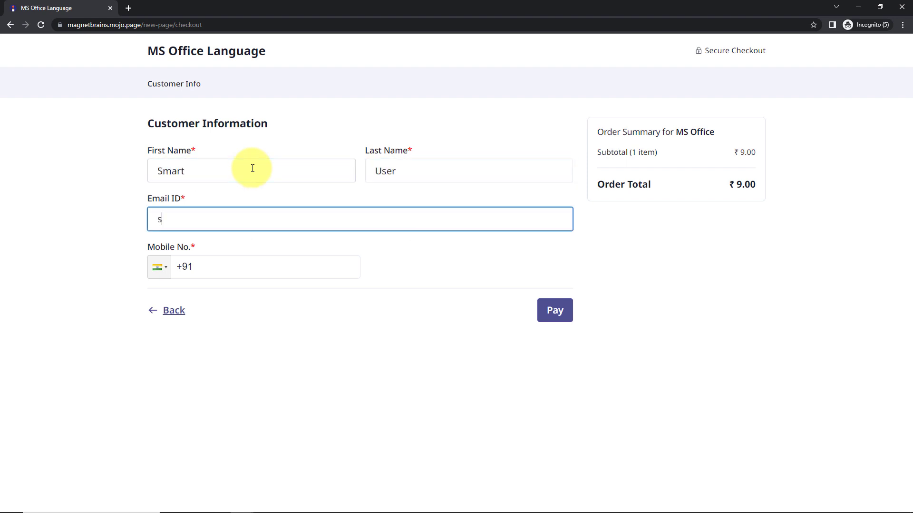
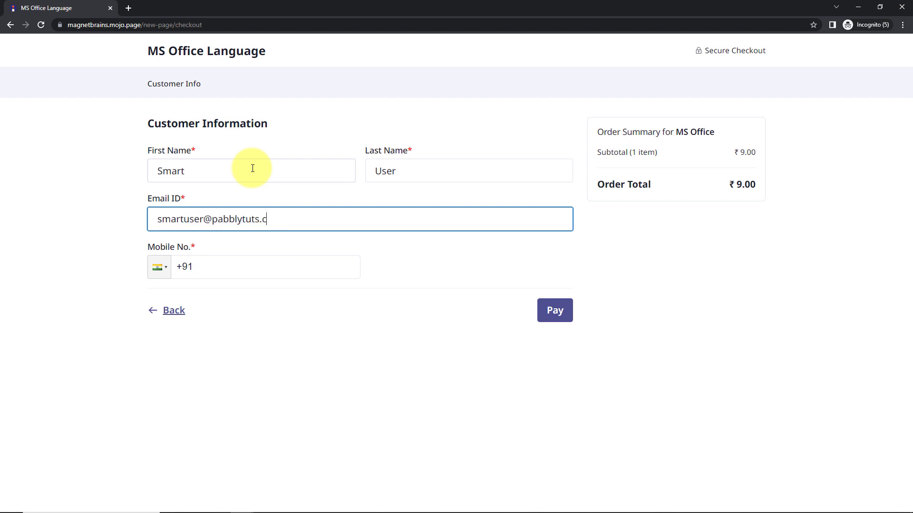
key(Tab)
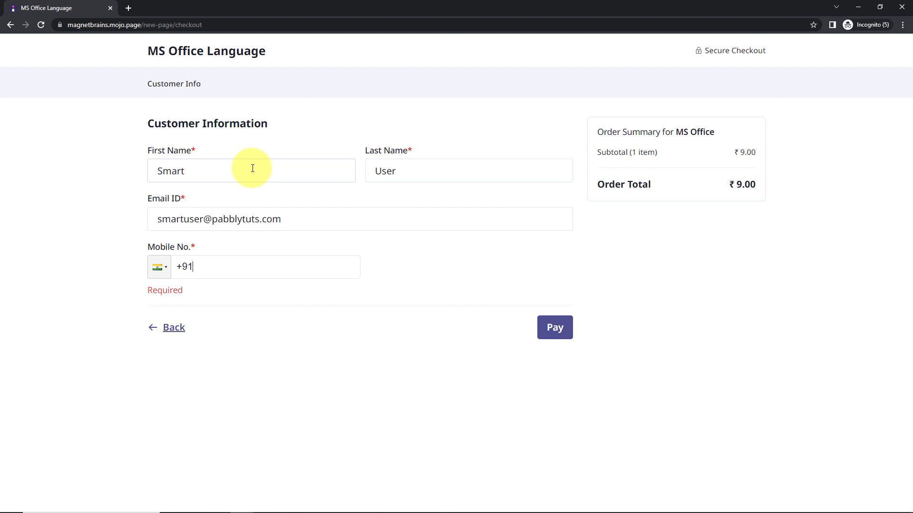
text(91111111111)
click(551, 314)
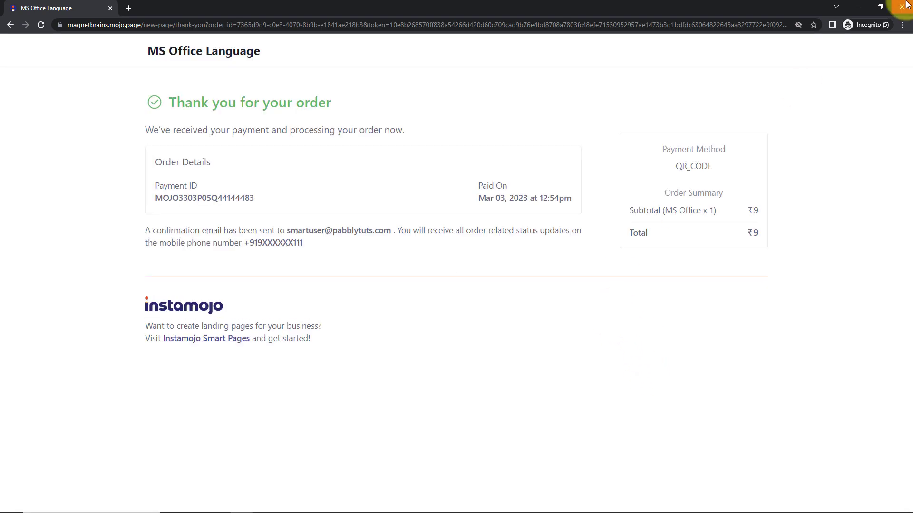
click(904, 6)
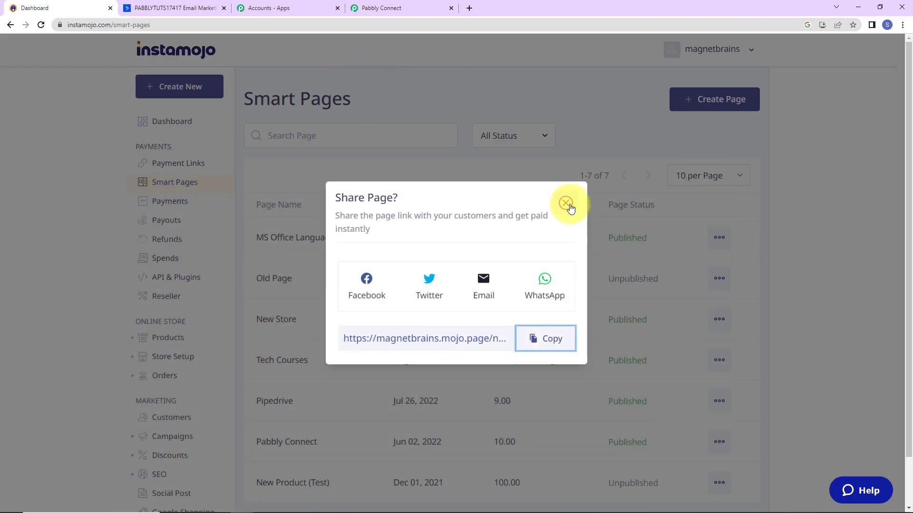
click(566, 204)
Refresh ActiveCampaign Contacts to confirm 5 contacts including the new buyer, then return to Pabbly.
click(143, 13)
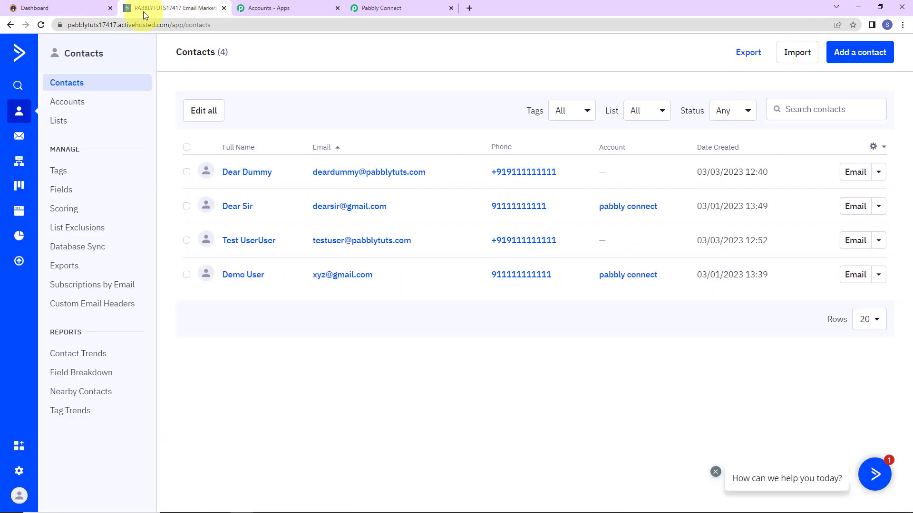
click(41, 25)
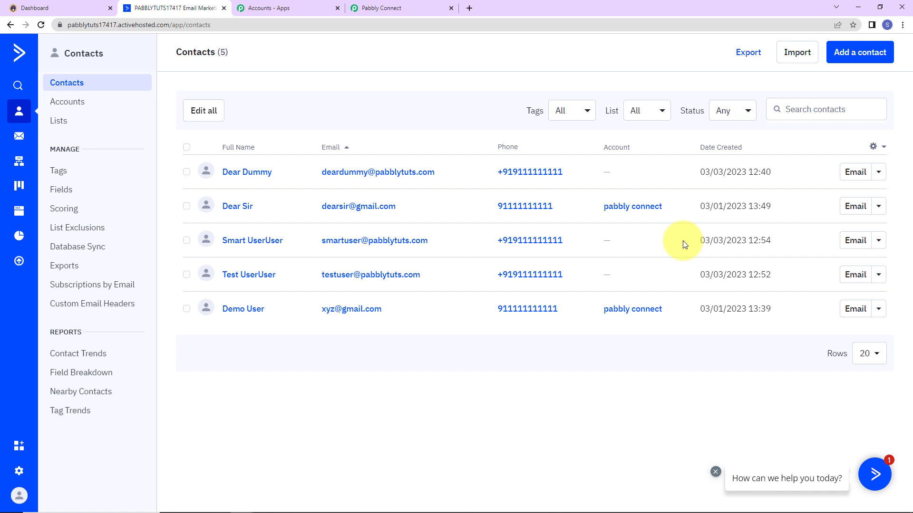
click(386, 10)
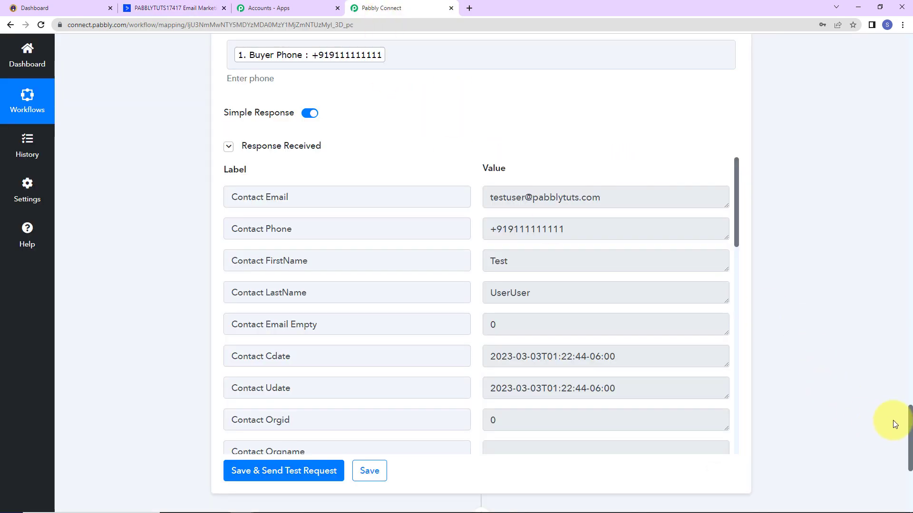
Collapse the Instamojo trigger, Filter, Split Text and ActiveCampaign steps.
drag(903, 422, 837, 102)
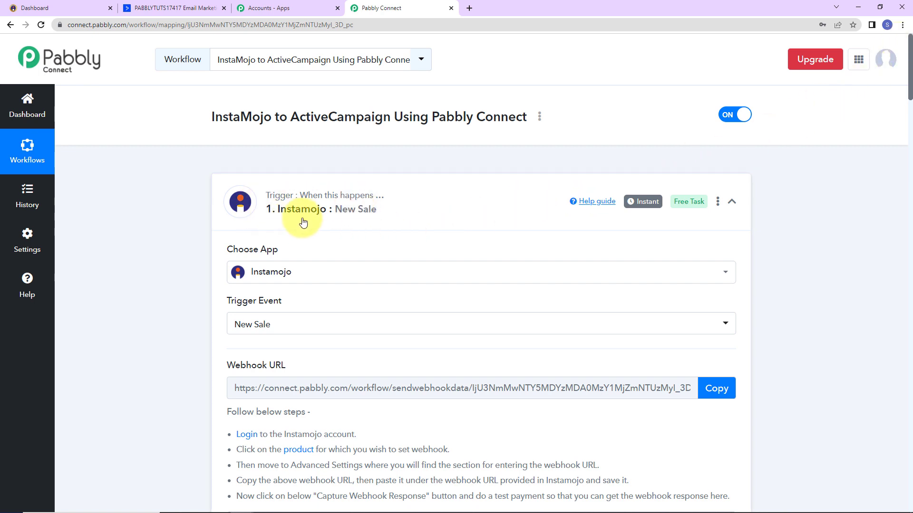
click(731, 201)
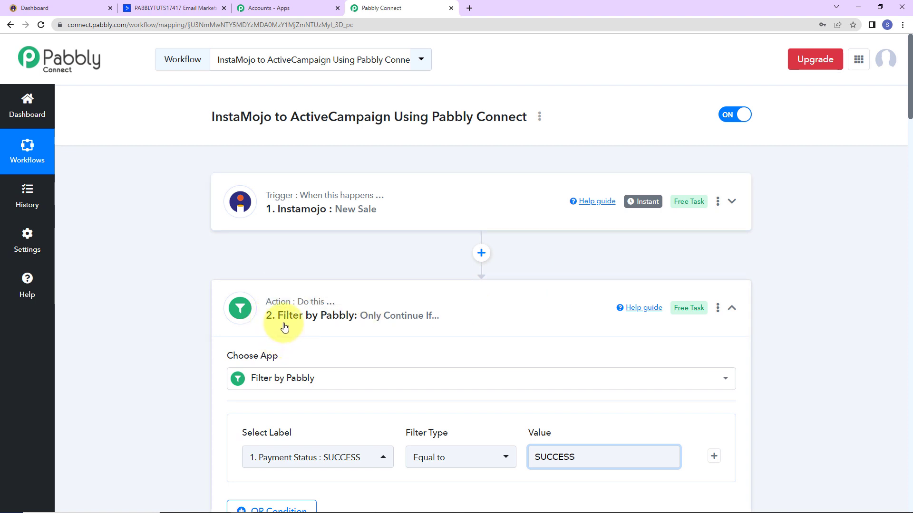
click(732, 309)
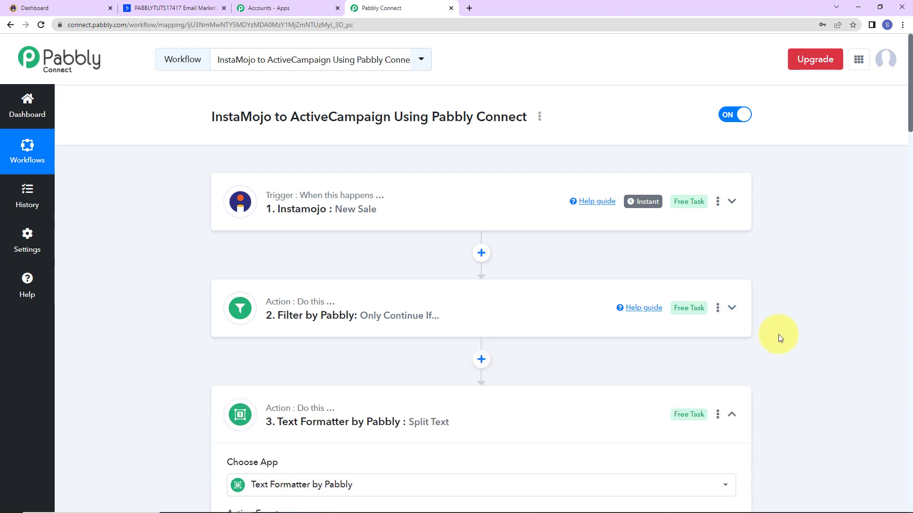
scroll(778, 334, down, 10)
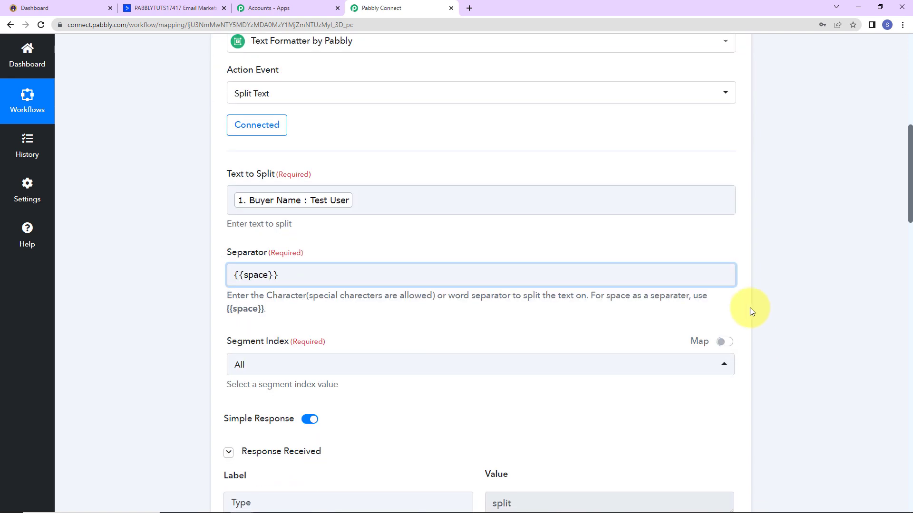
scroll(742, 266, up, 5)
click(731, 196)
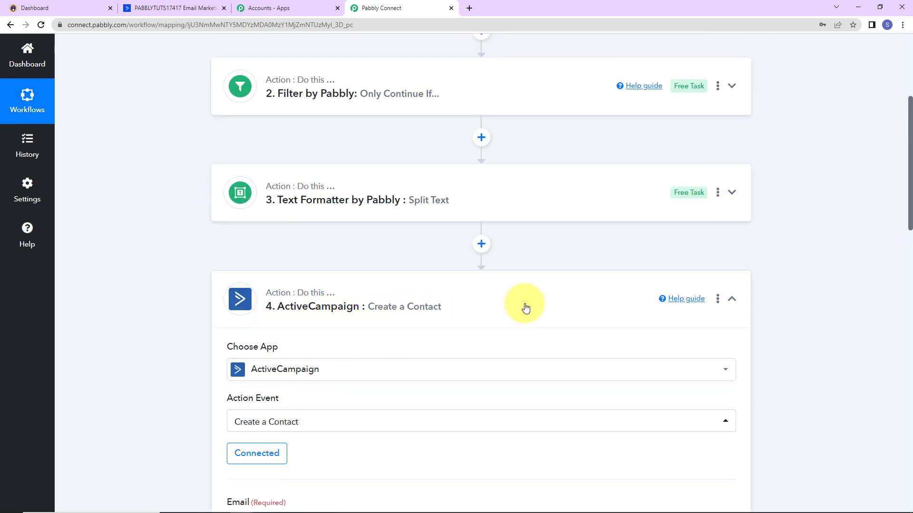
click(733, 300)
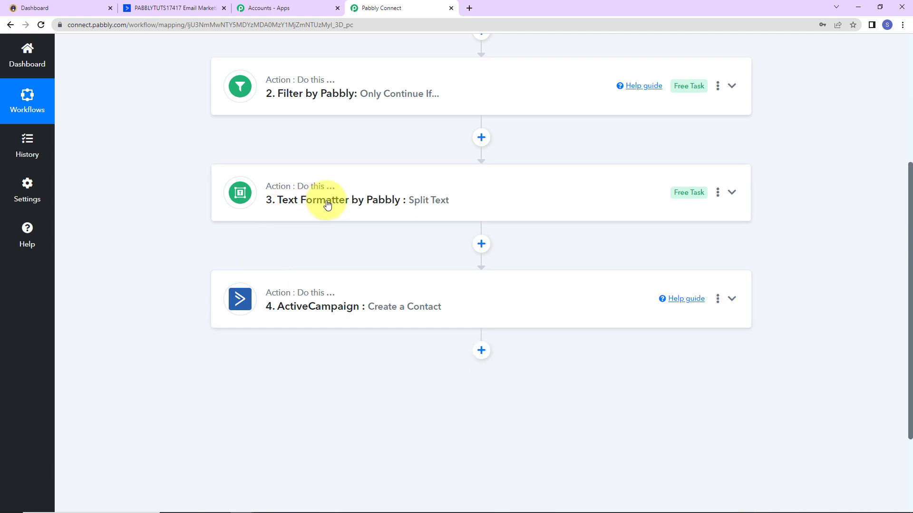